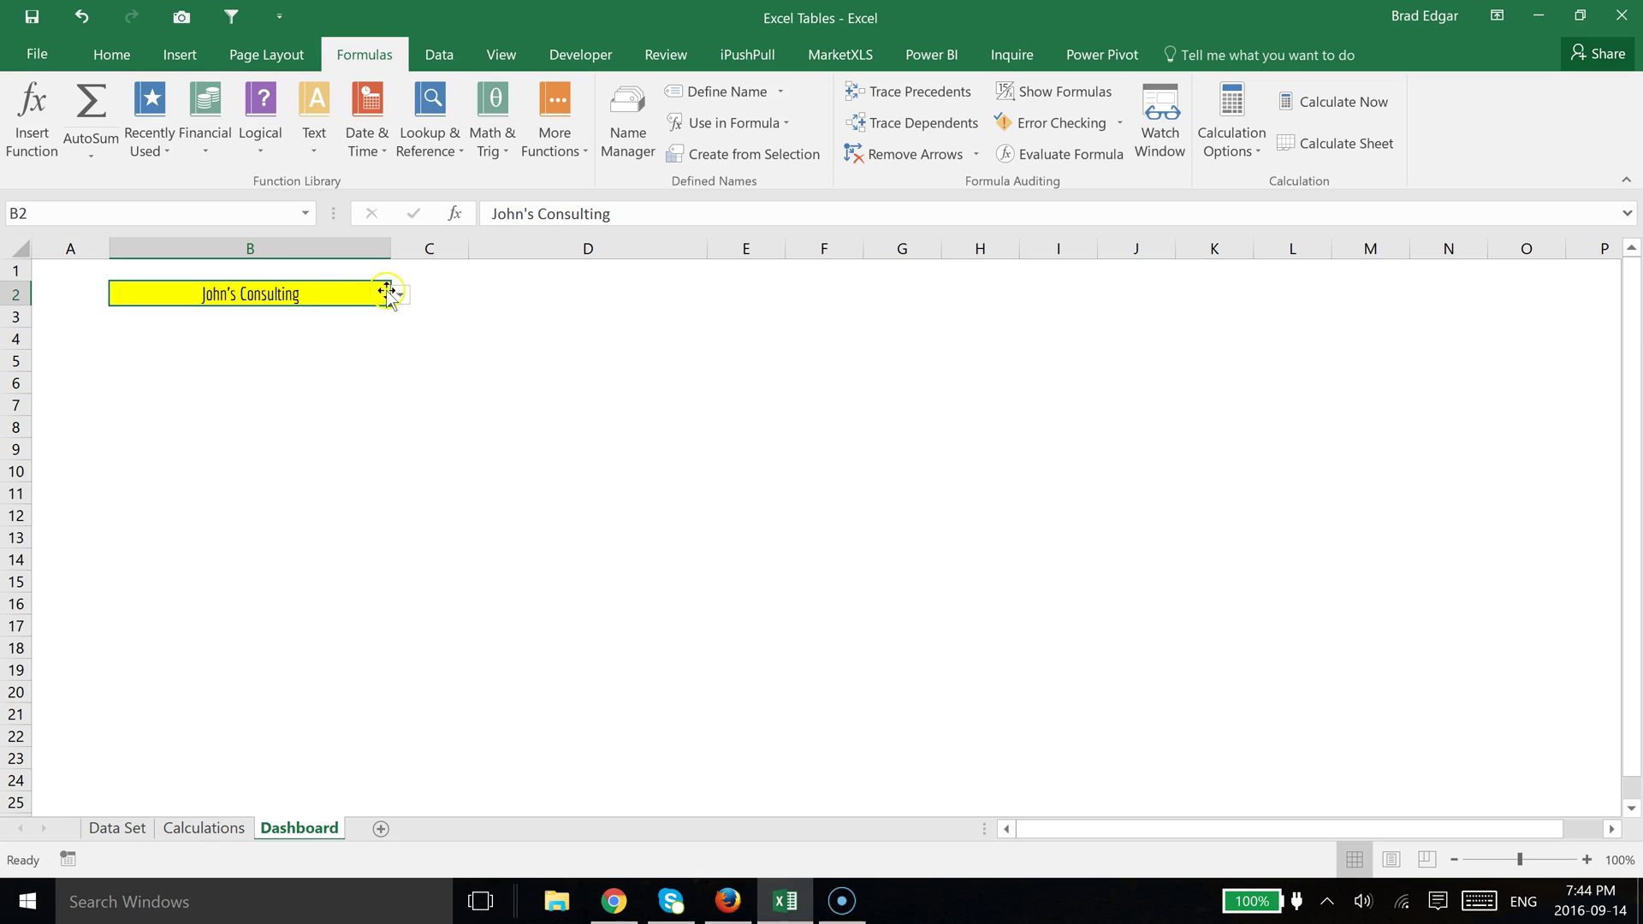
# Step: Check the consultant choices in Dashboard's B2 dropdown, then go to the Calculations sheet
pyautogui.click(405, 244)
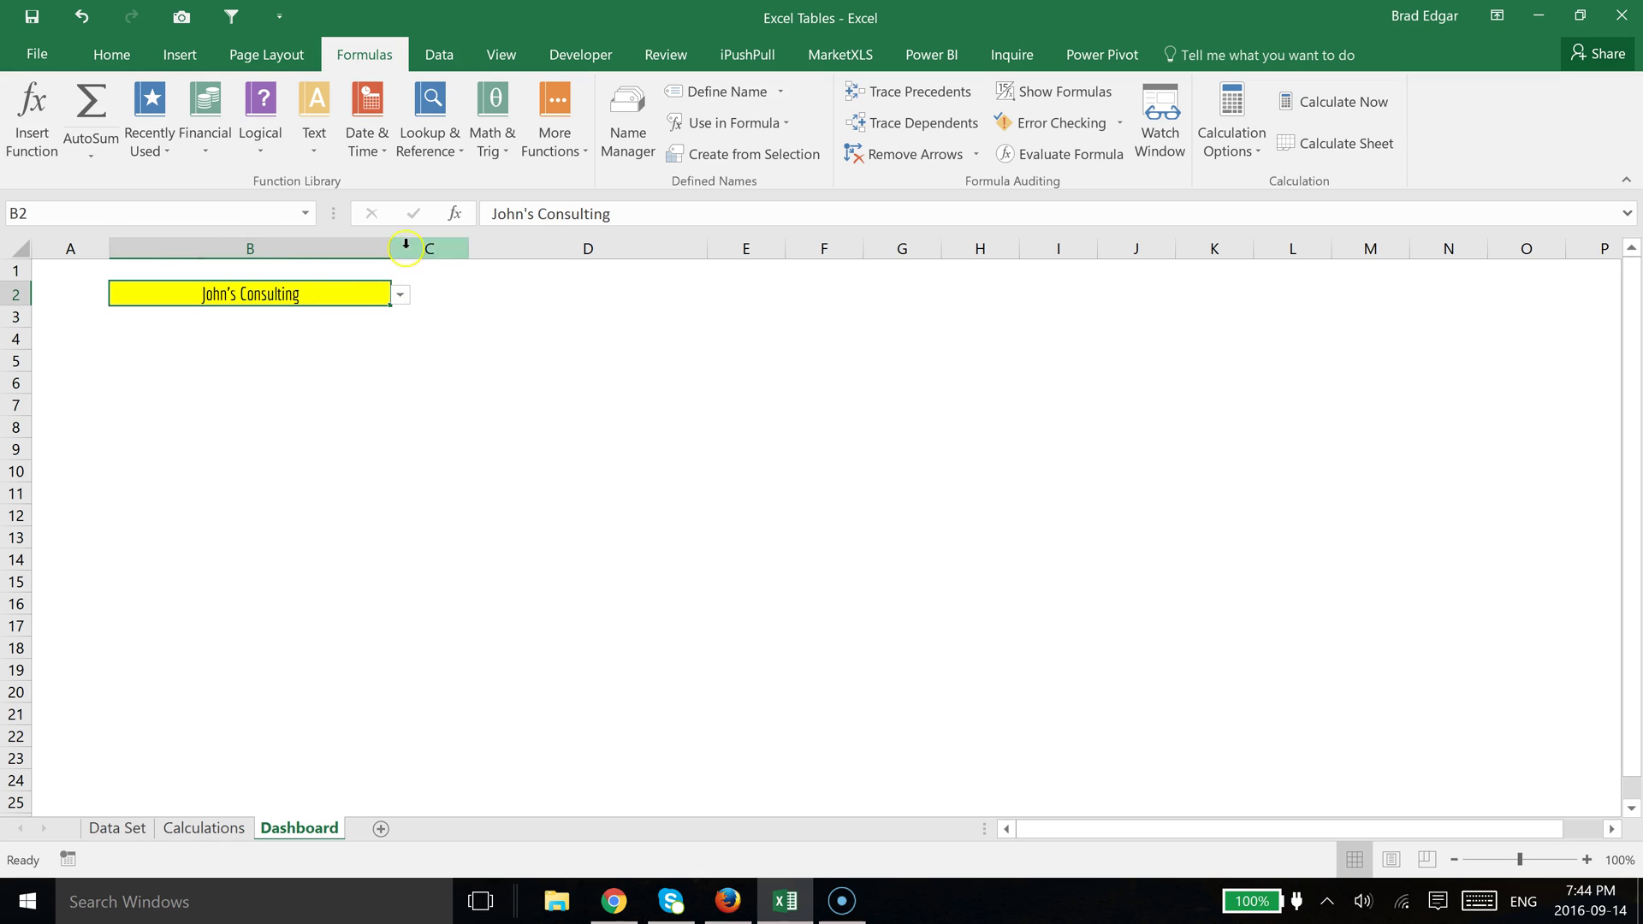
pyautogui.click(402, 299)
pyautogui.click(402, 300)
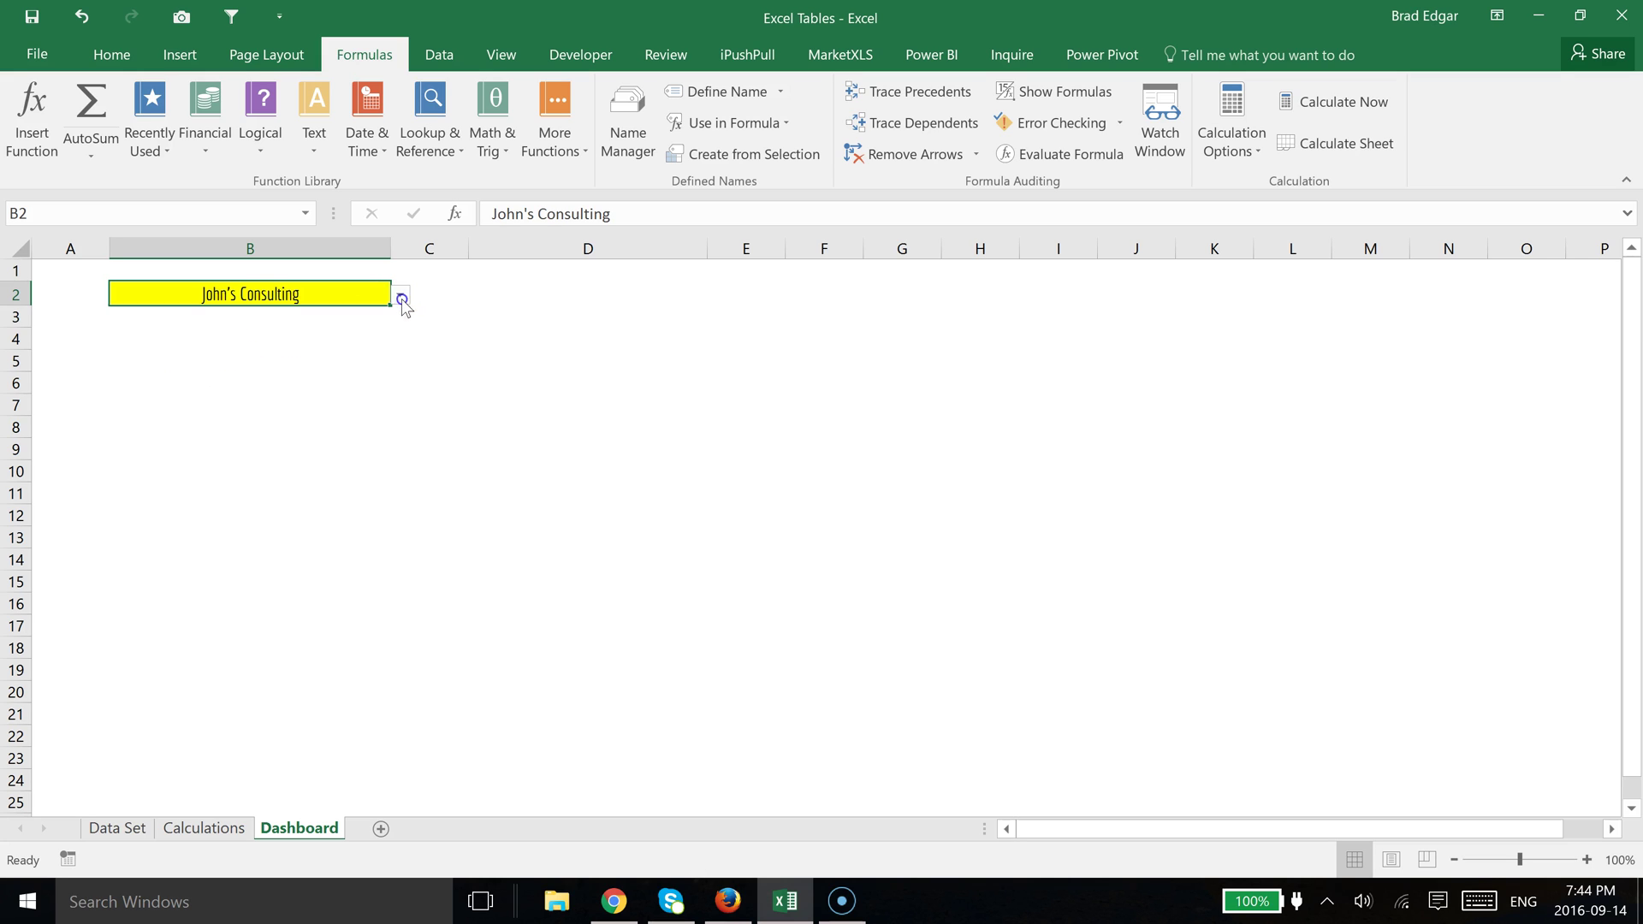
pyautogui.click(200, 831)
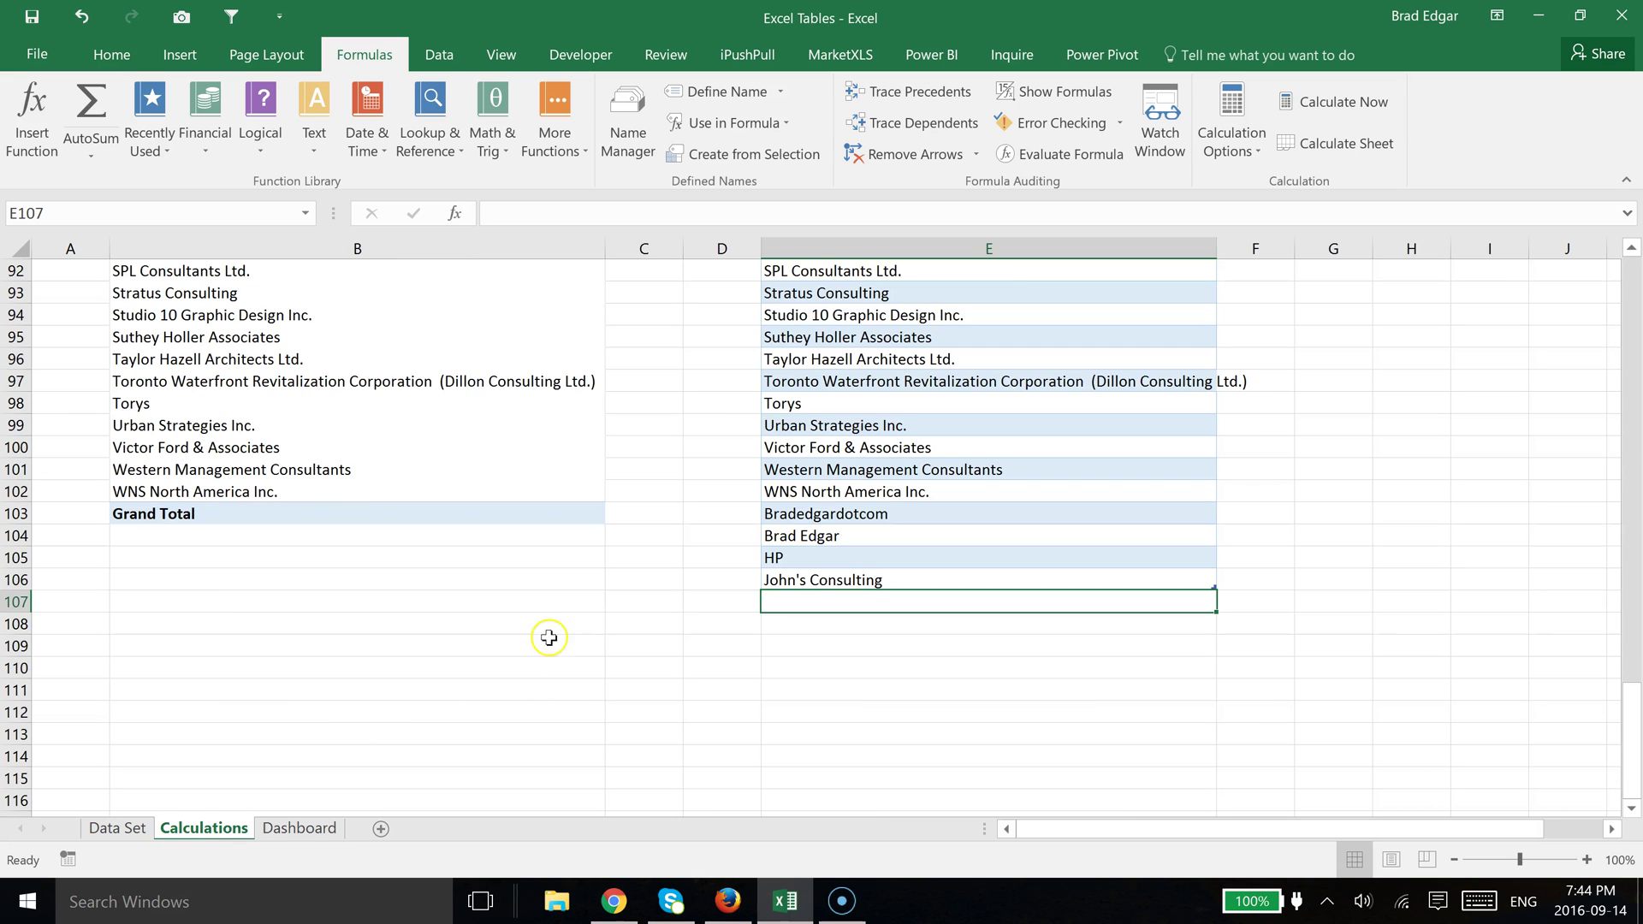
# Step: Add George's Consulting in E107, below John's Consulting at the end of the table
pyautogui.click(825, 639)
pyautogui.click(893, 575)
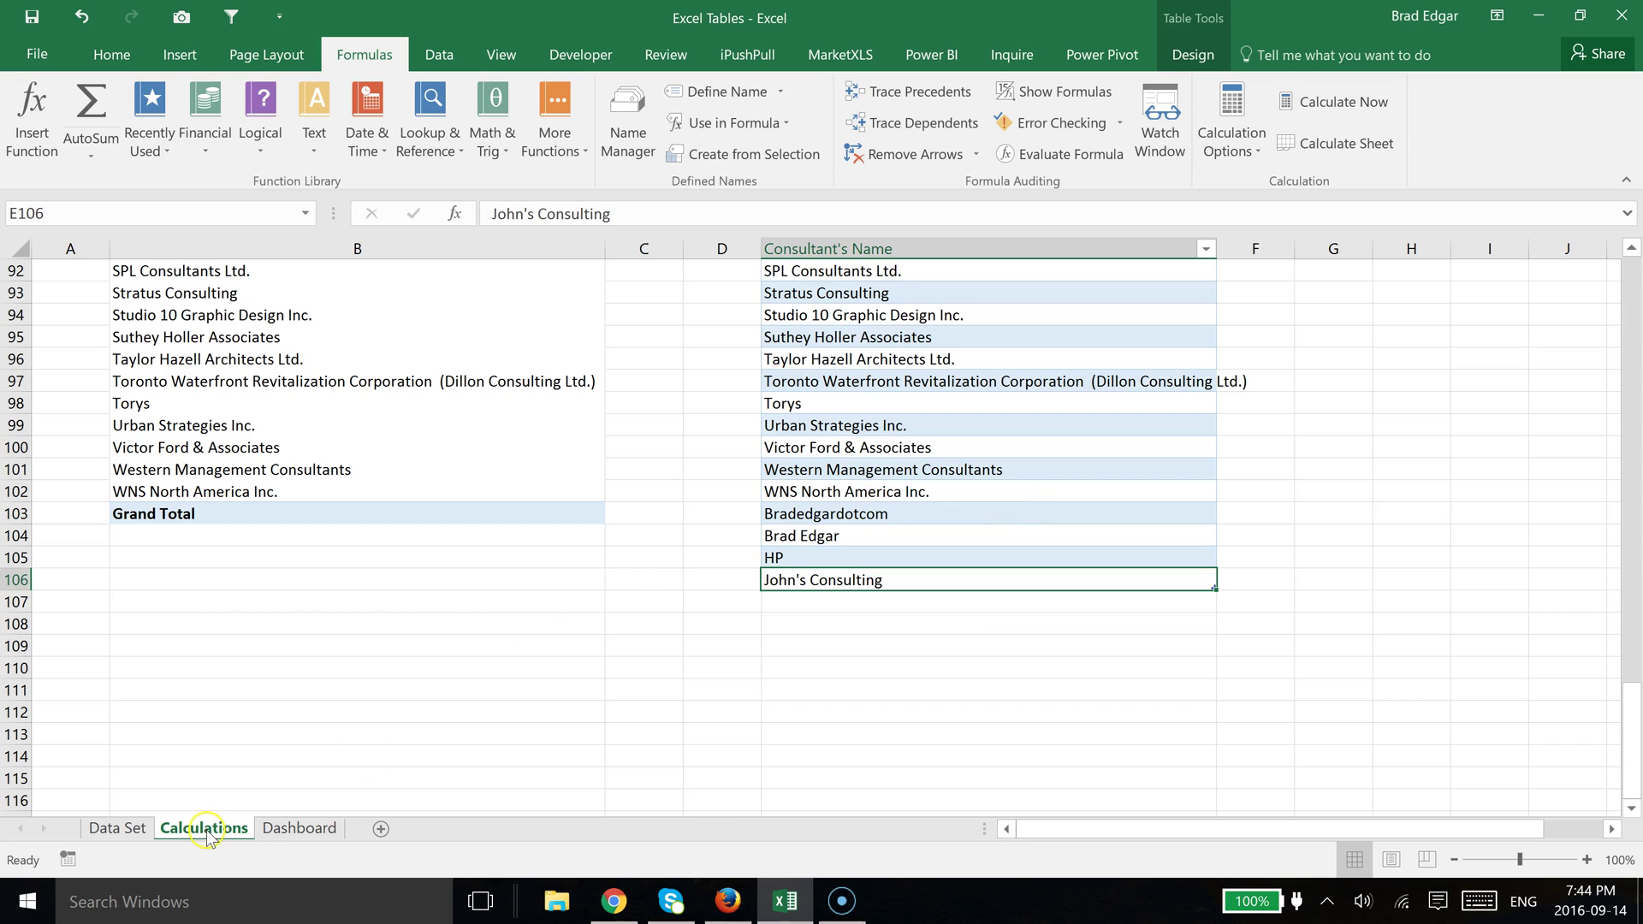
pyautogui.press('Tab')
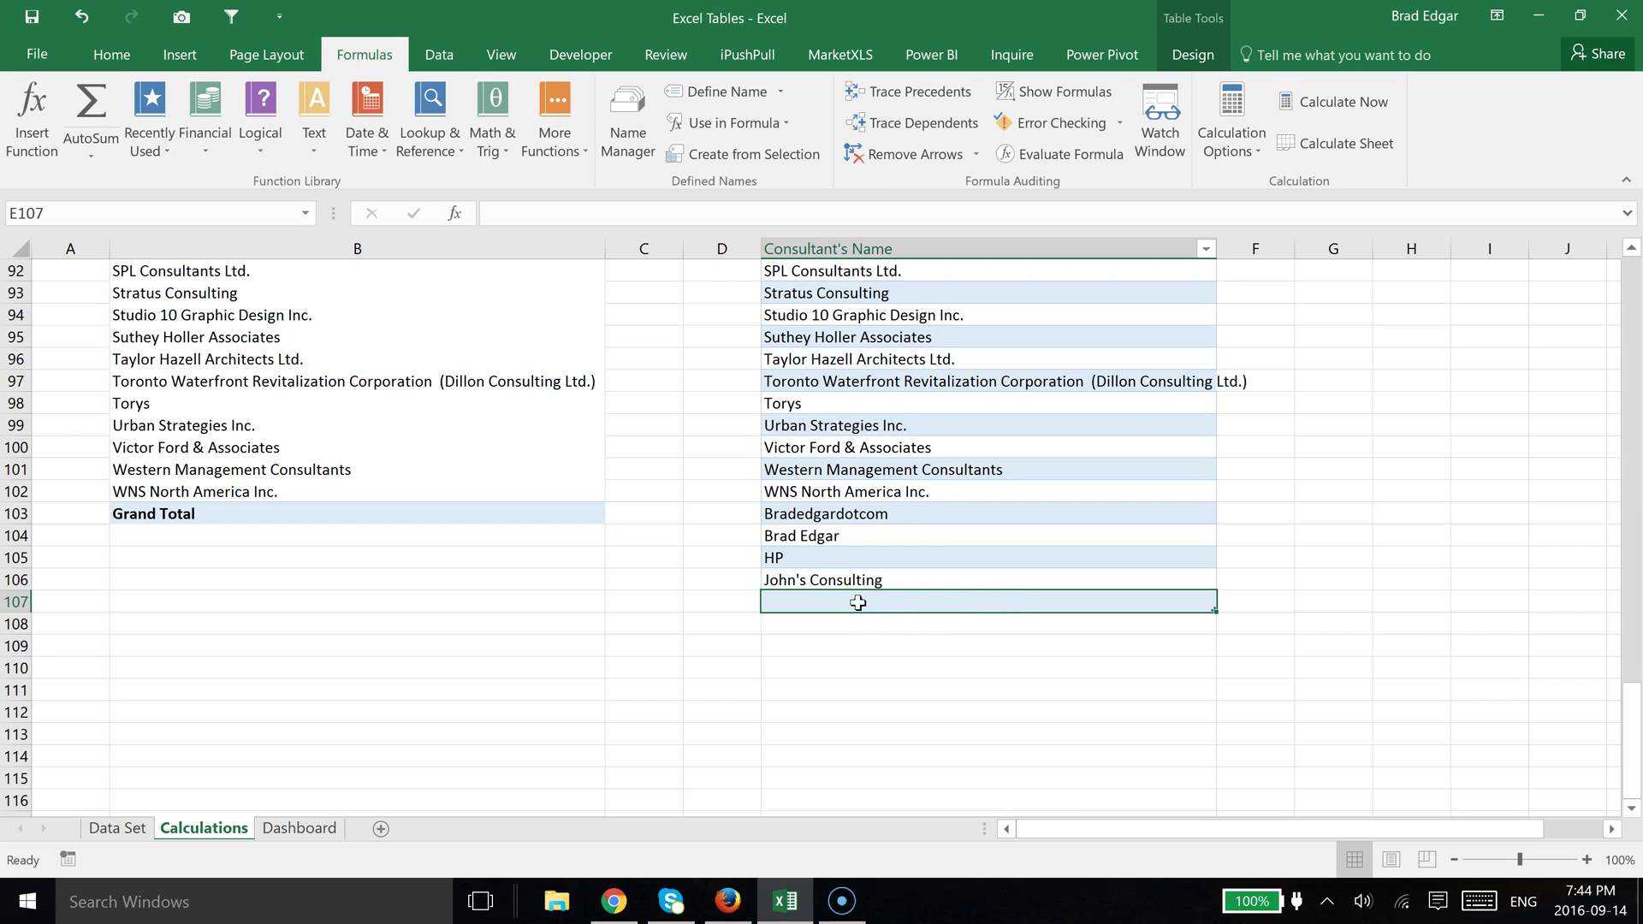
pyautogui.write('Geo')
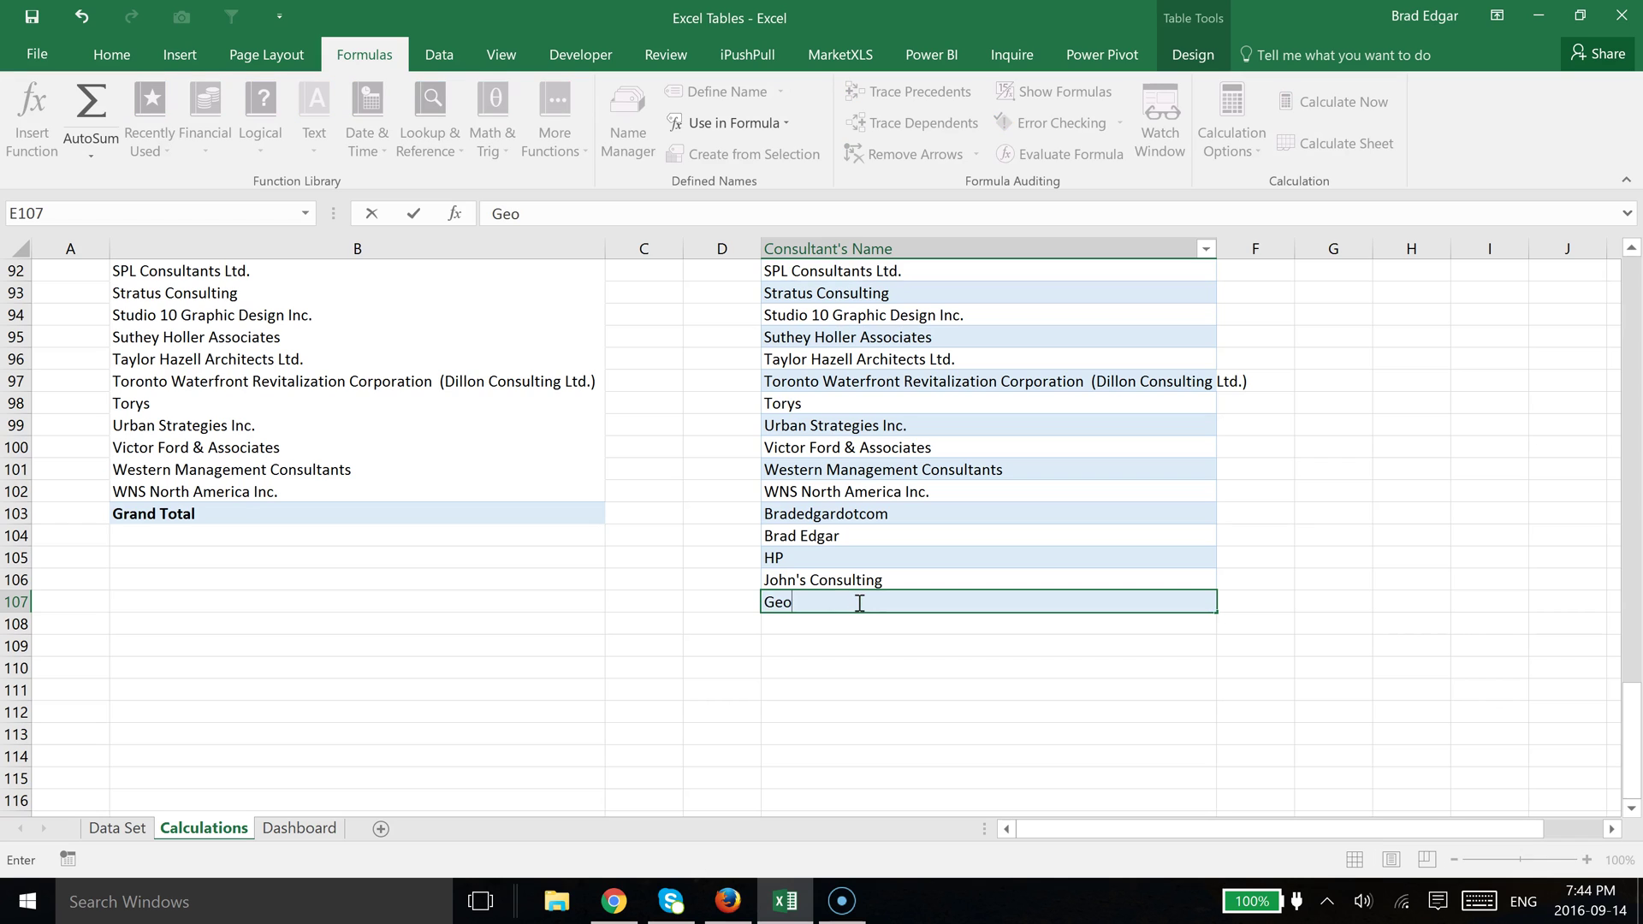
pyautogui.write('rges')
pyautogui.write("'s Consulting")
pyautogui.press('Return')
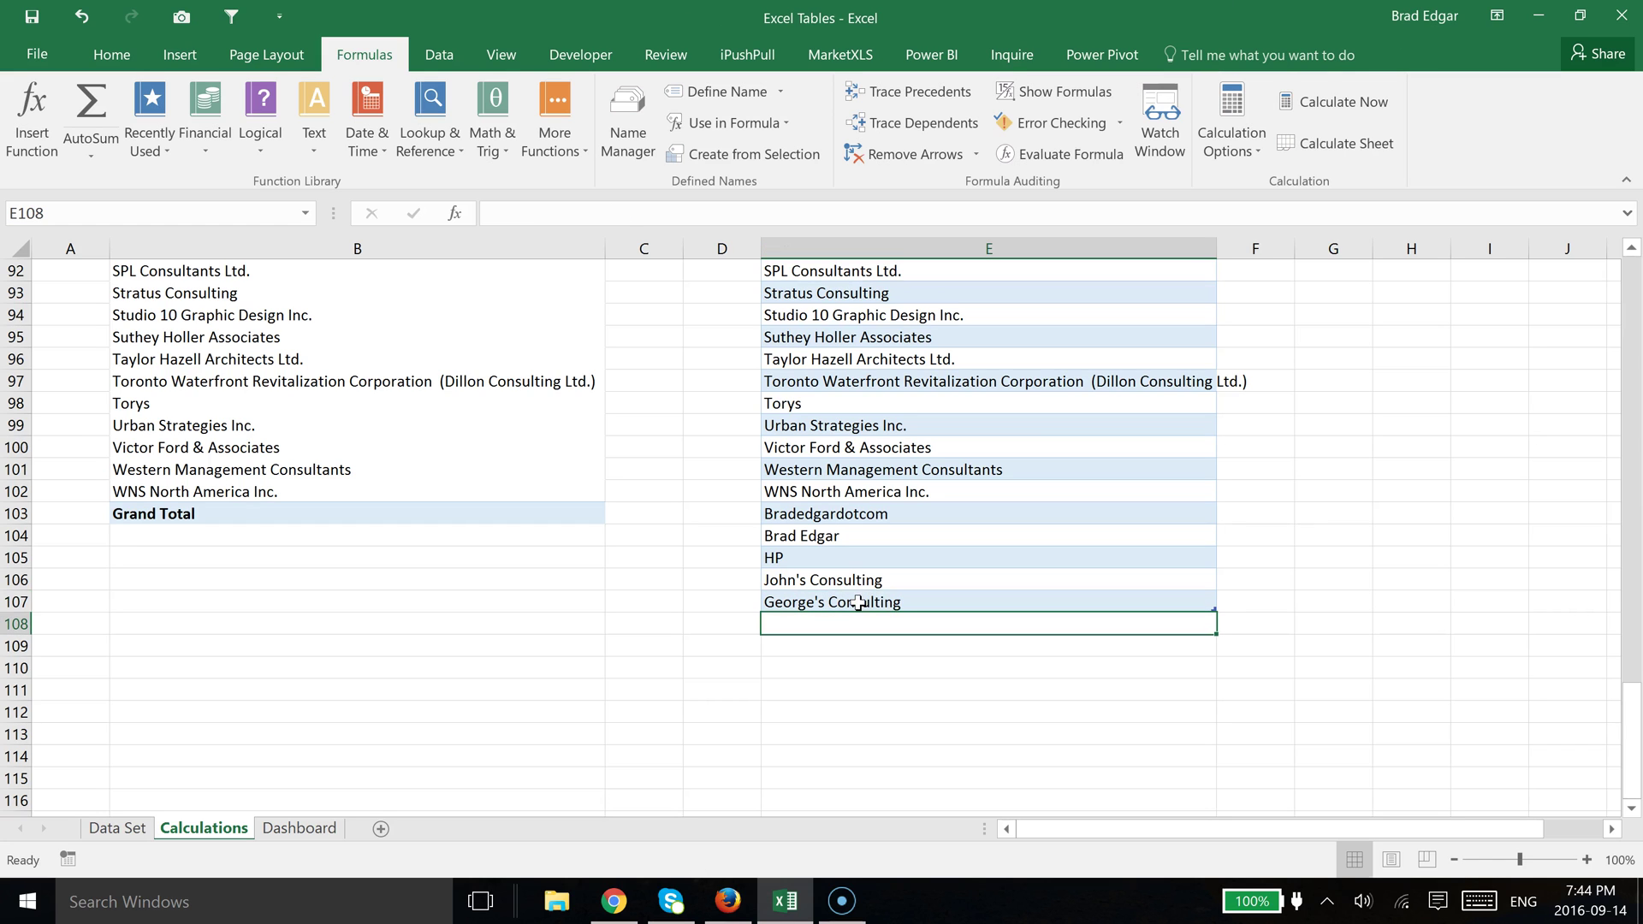
# Step: On Dashboard, choose George's Consulting from cell B2's dropdown list
pyautogui.click(301, 828)
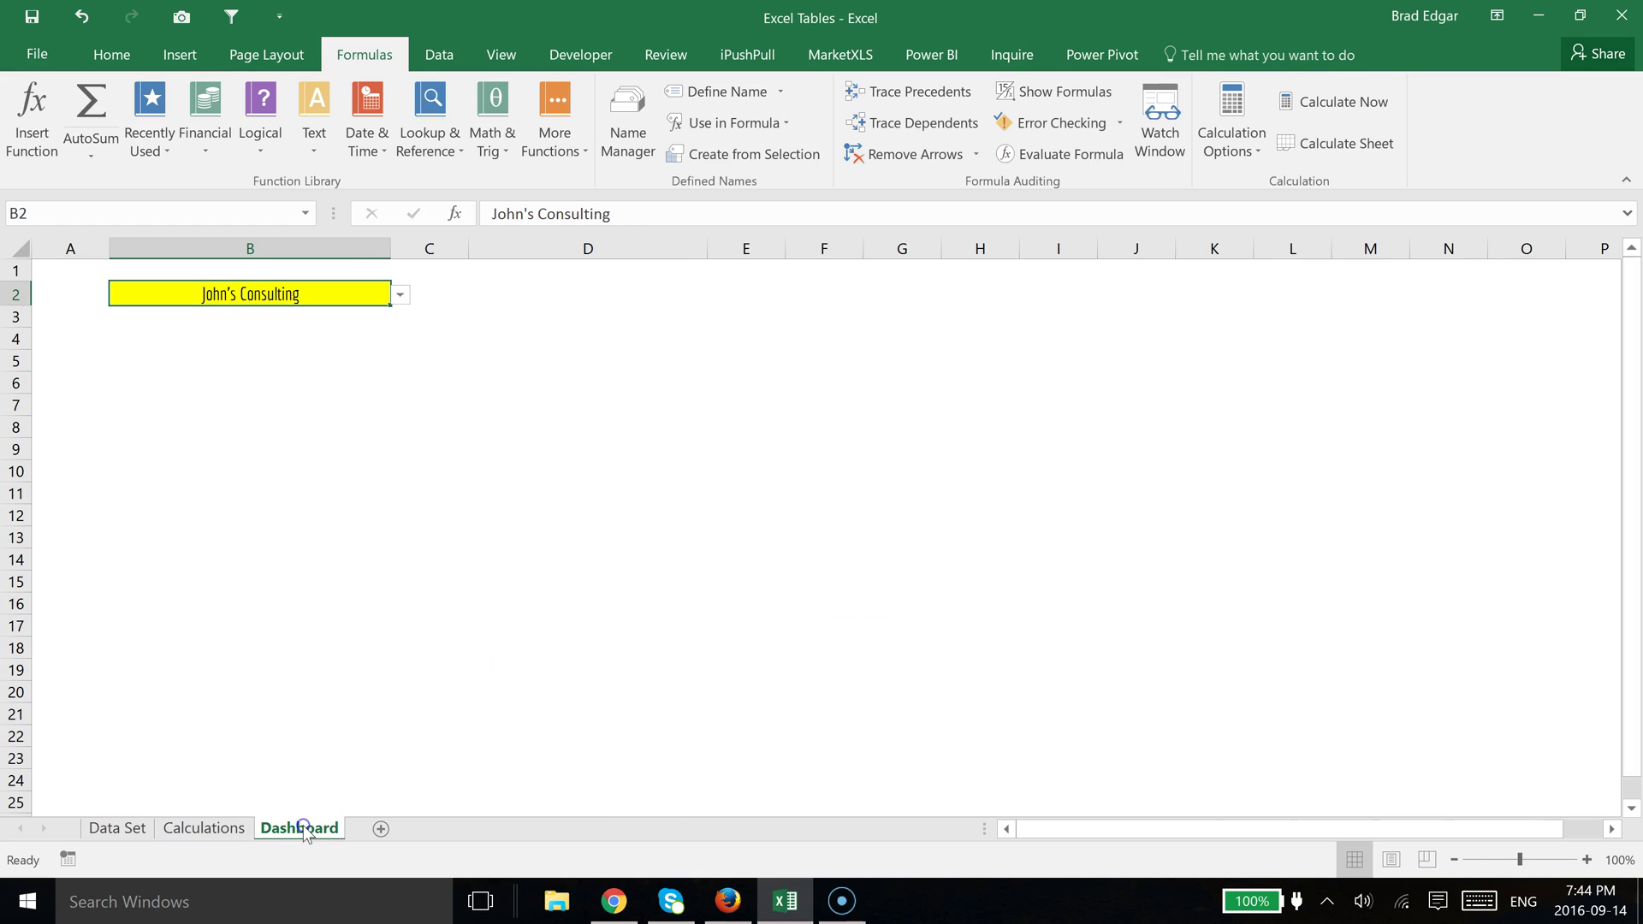
pyautogui.click(404, 299)
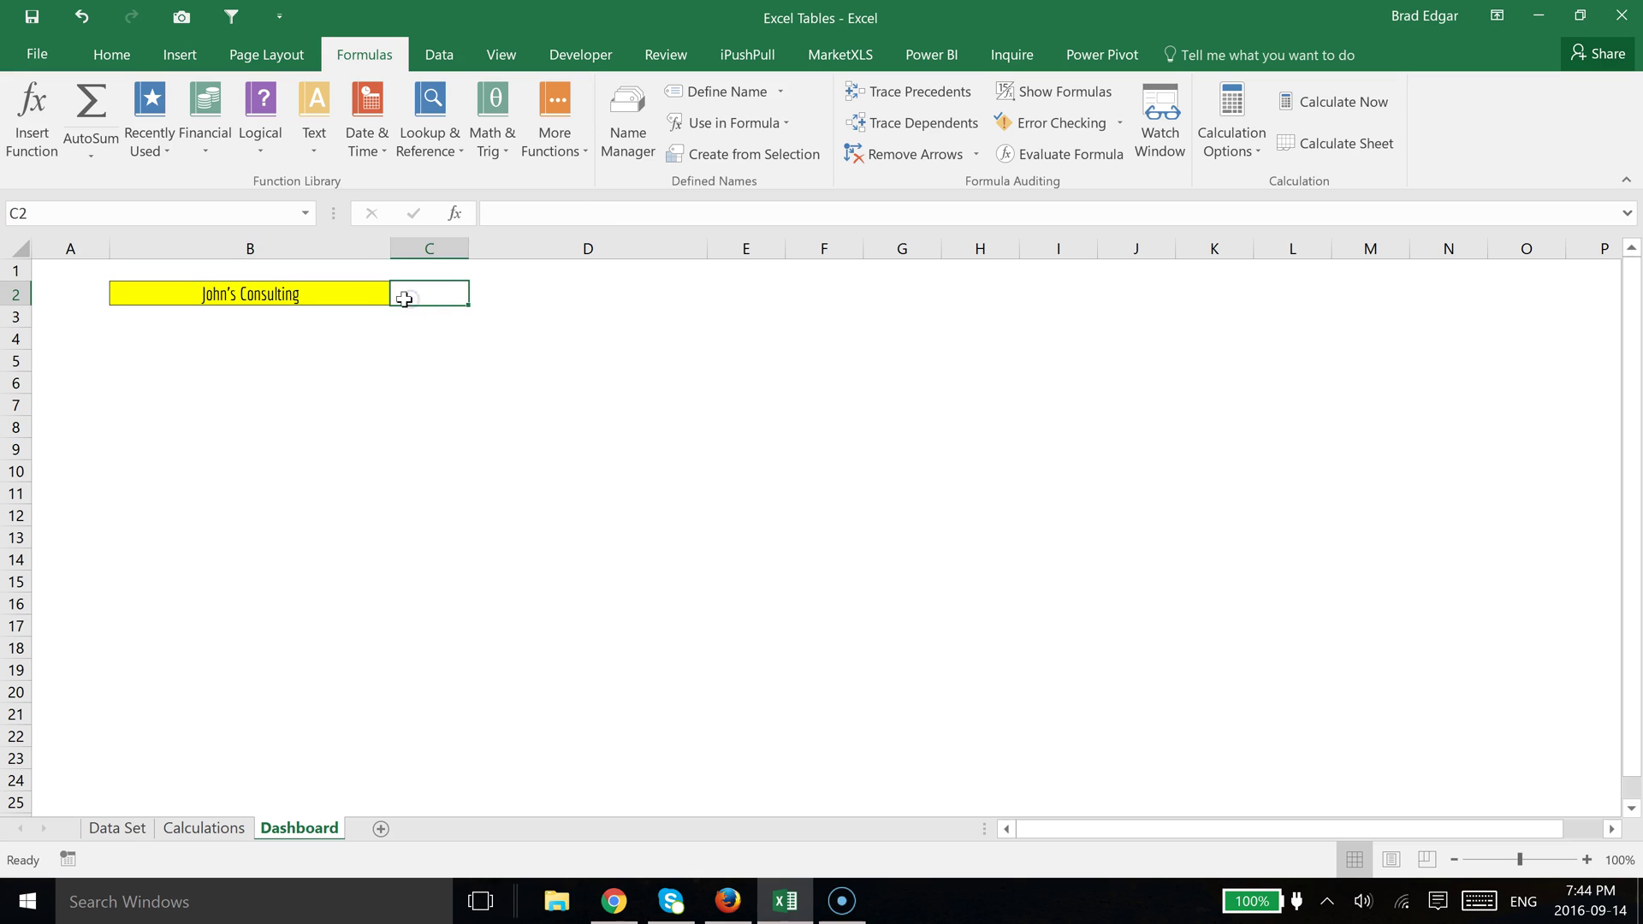
pyautogui.click(360, 291)
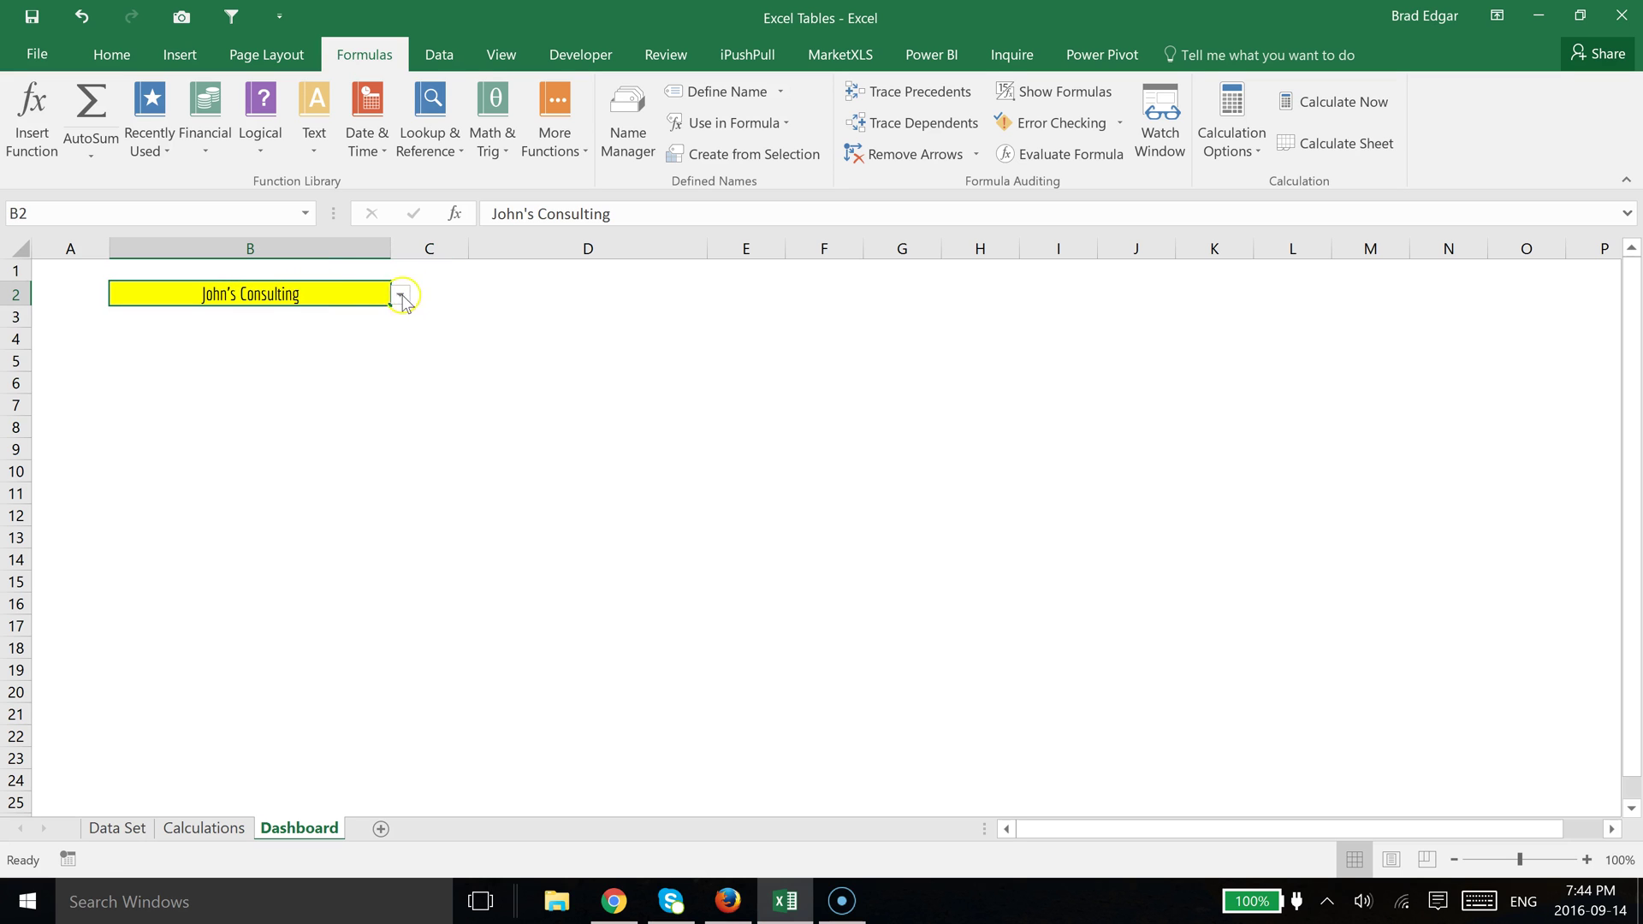
pyautogui.click(401, 295)
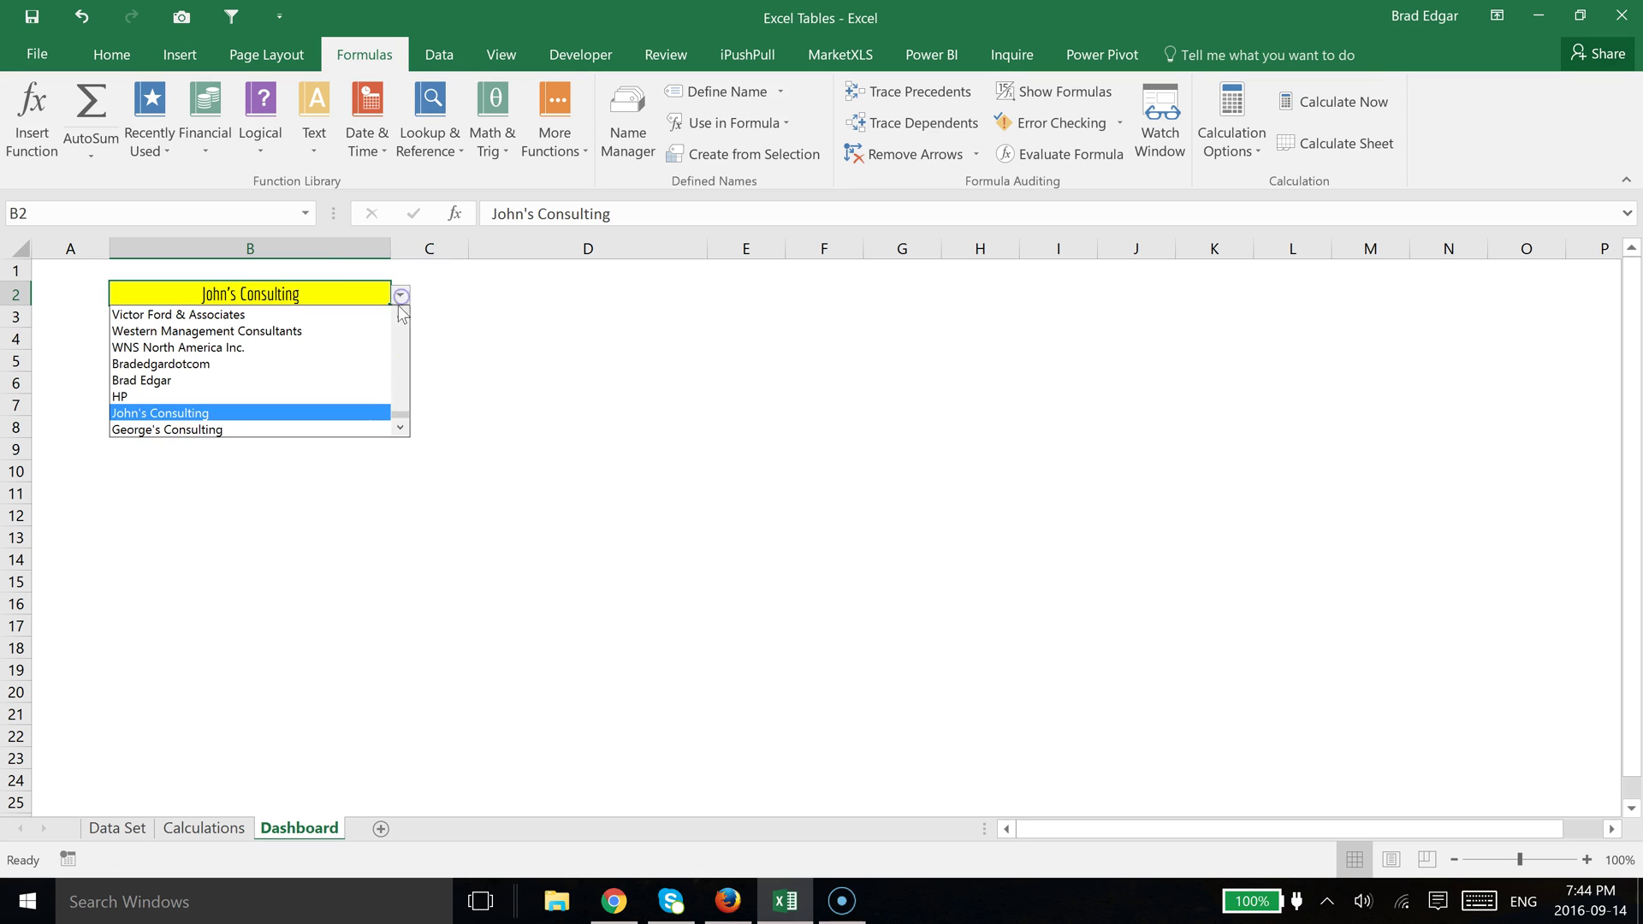
pyautogui.click(220, 436)
pyautogui.click(219, 435)
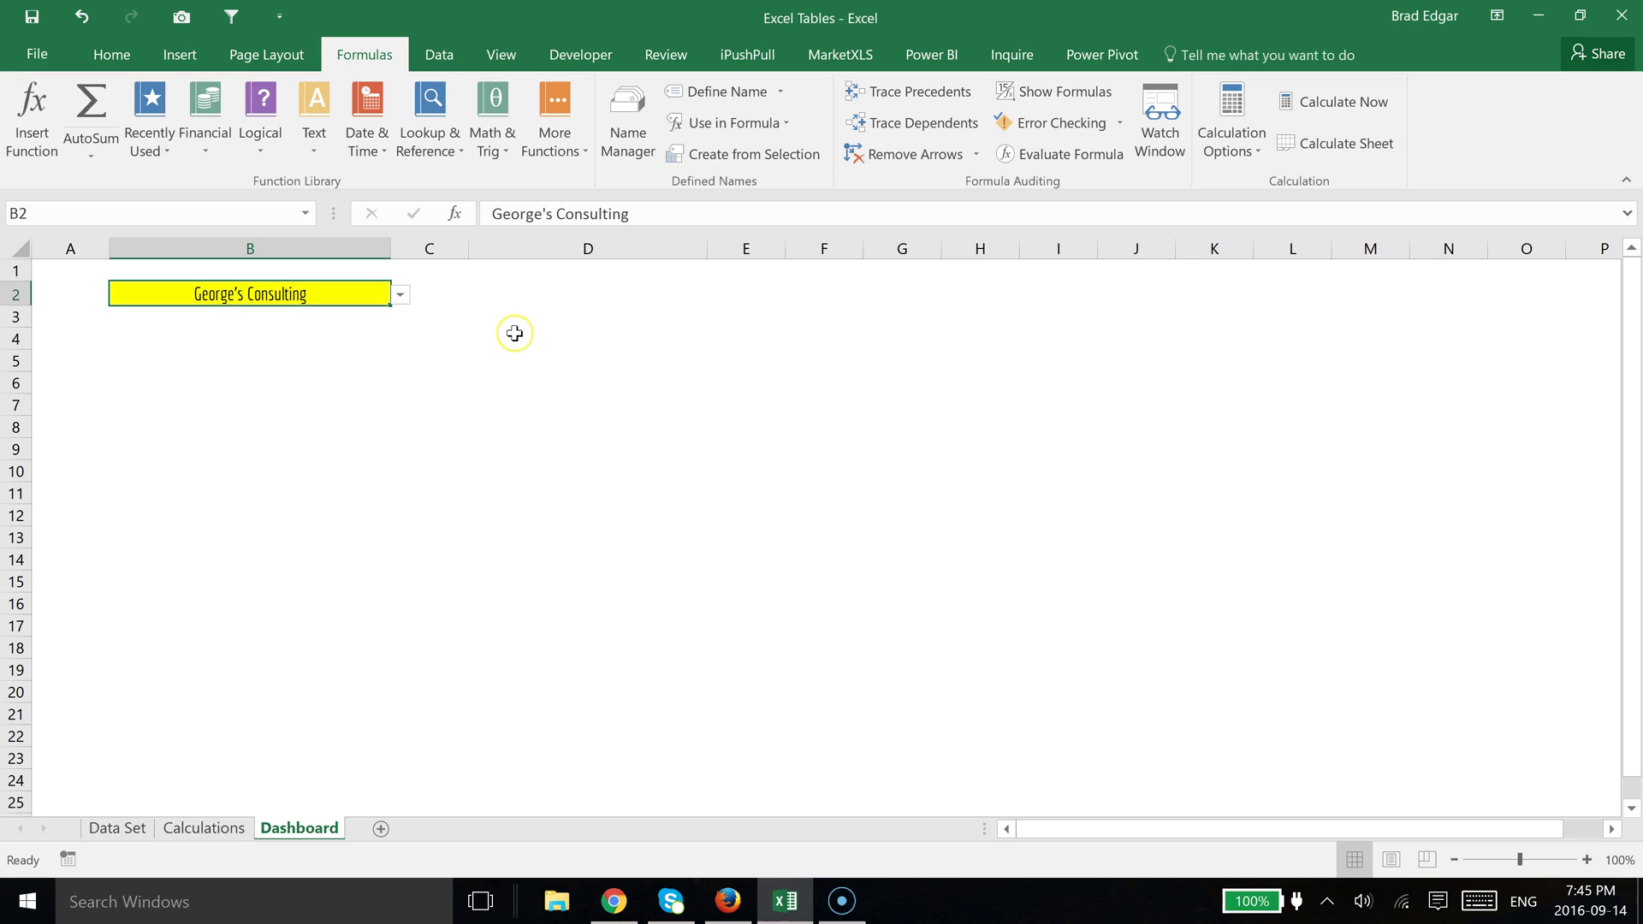
# Step: Select Dashboard cell D2 and review the existing defined names in Name Manager
pyautogui.click(544, 288)
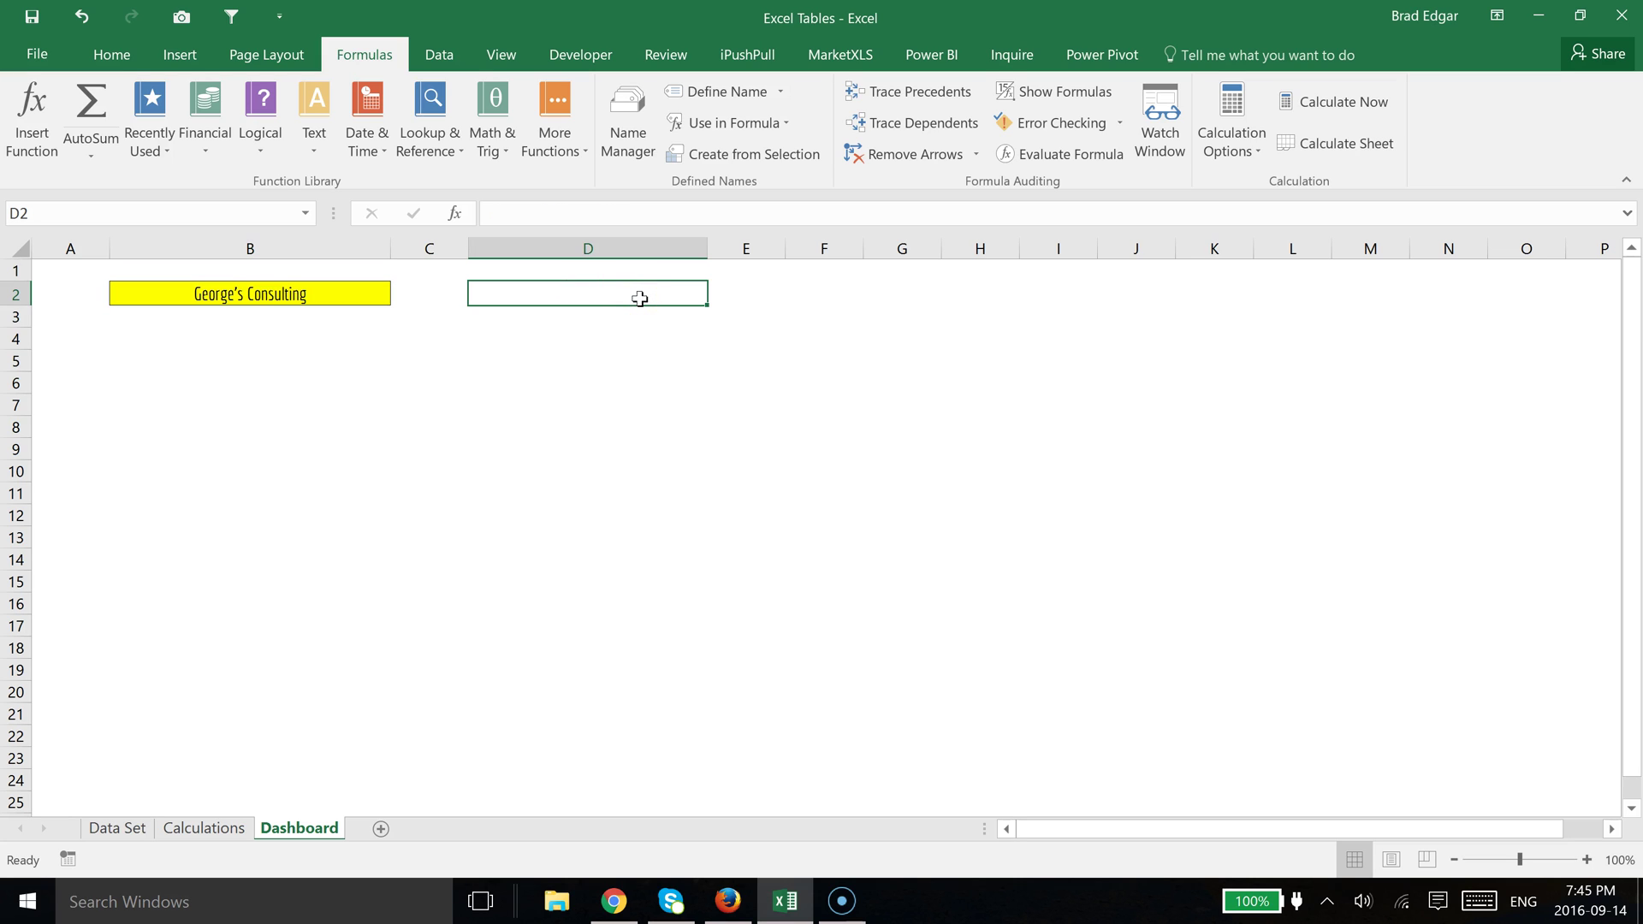
pyautogui.click(629, 164)
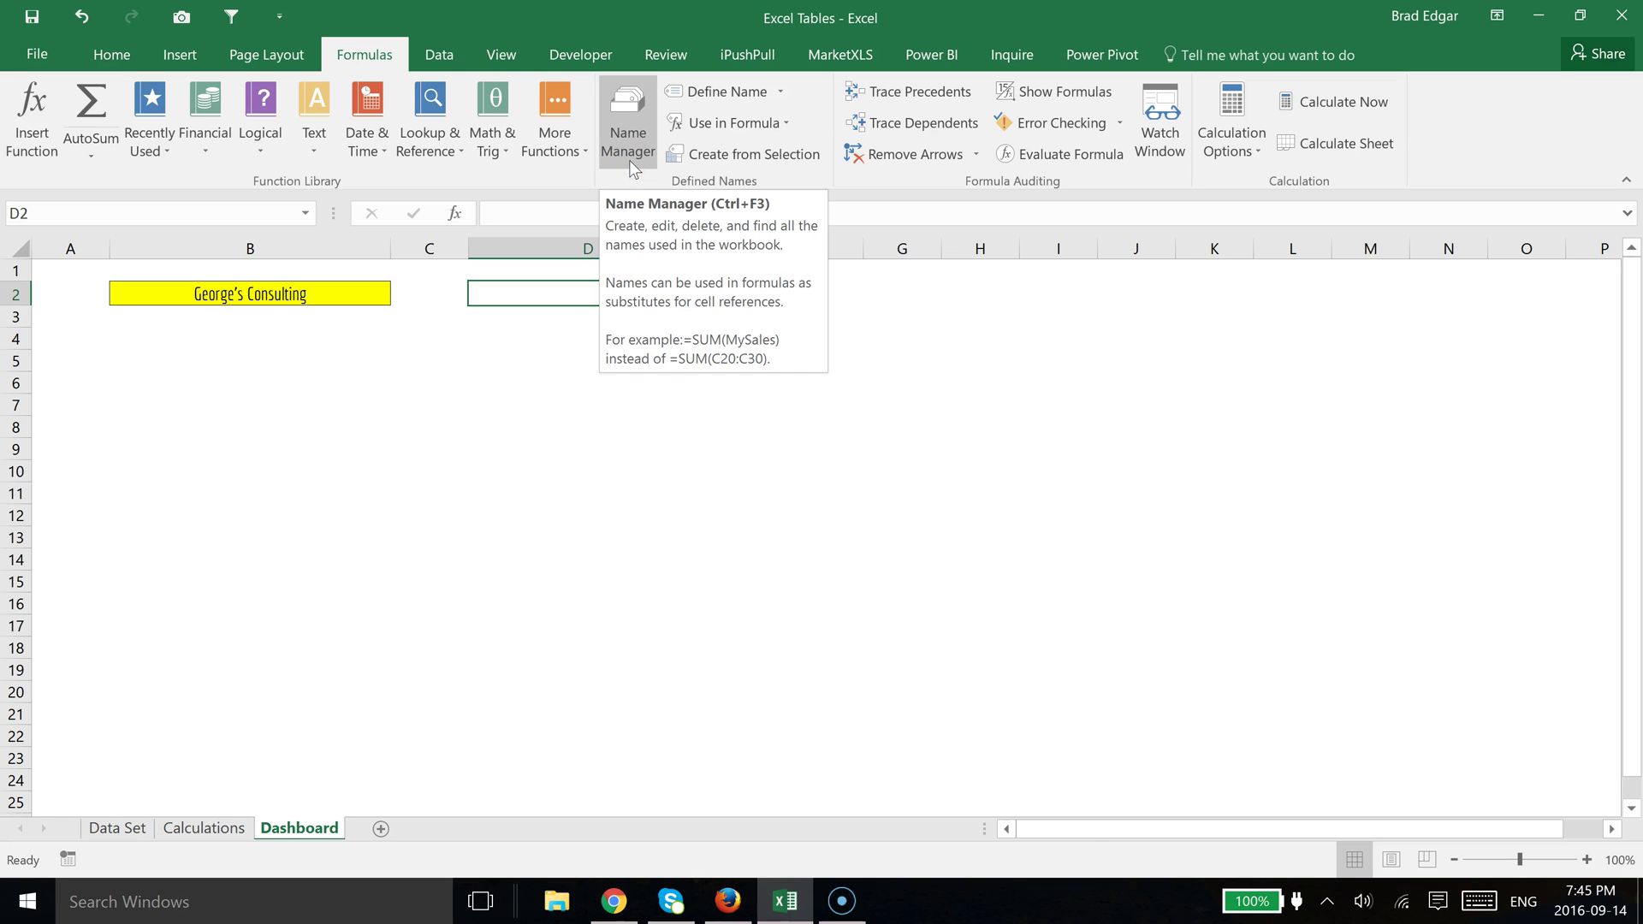
pyautogui.click(629, 161)
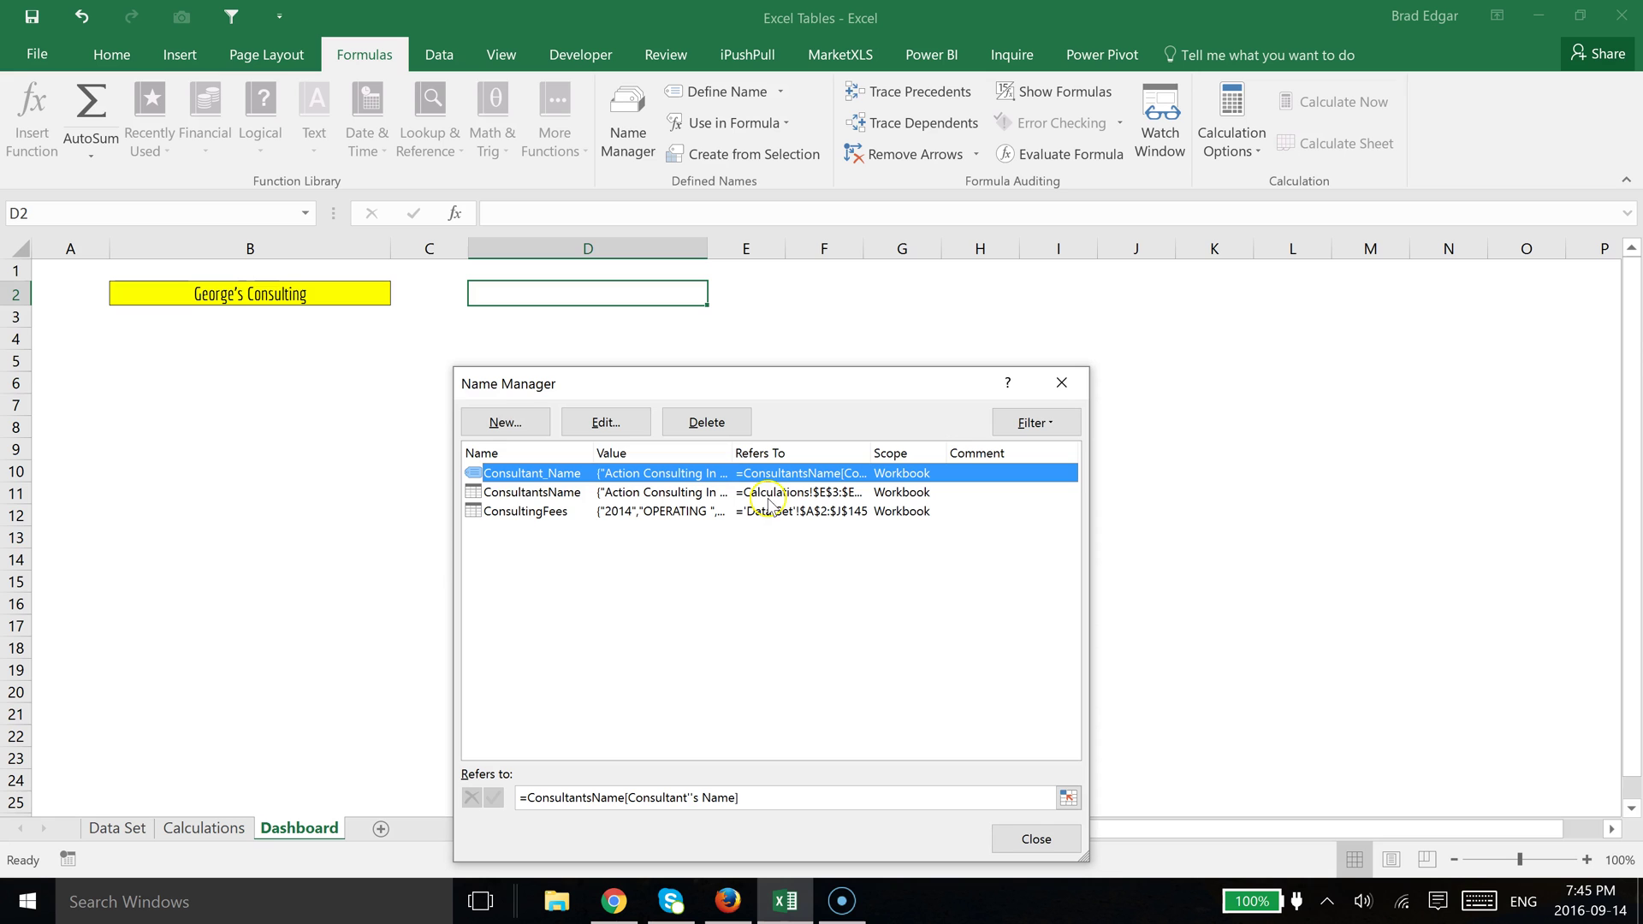
pyautogui.click(1035, 837)
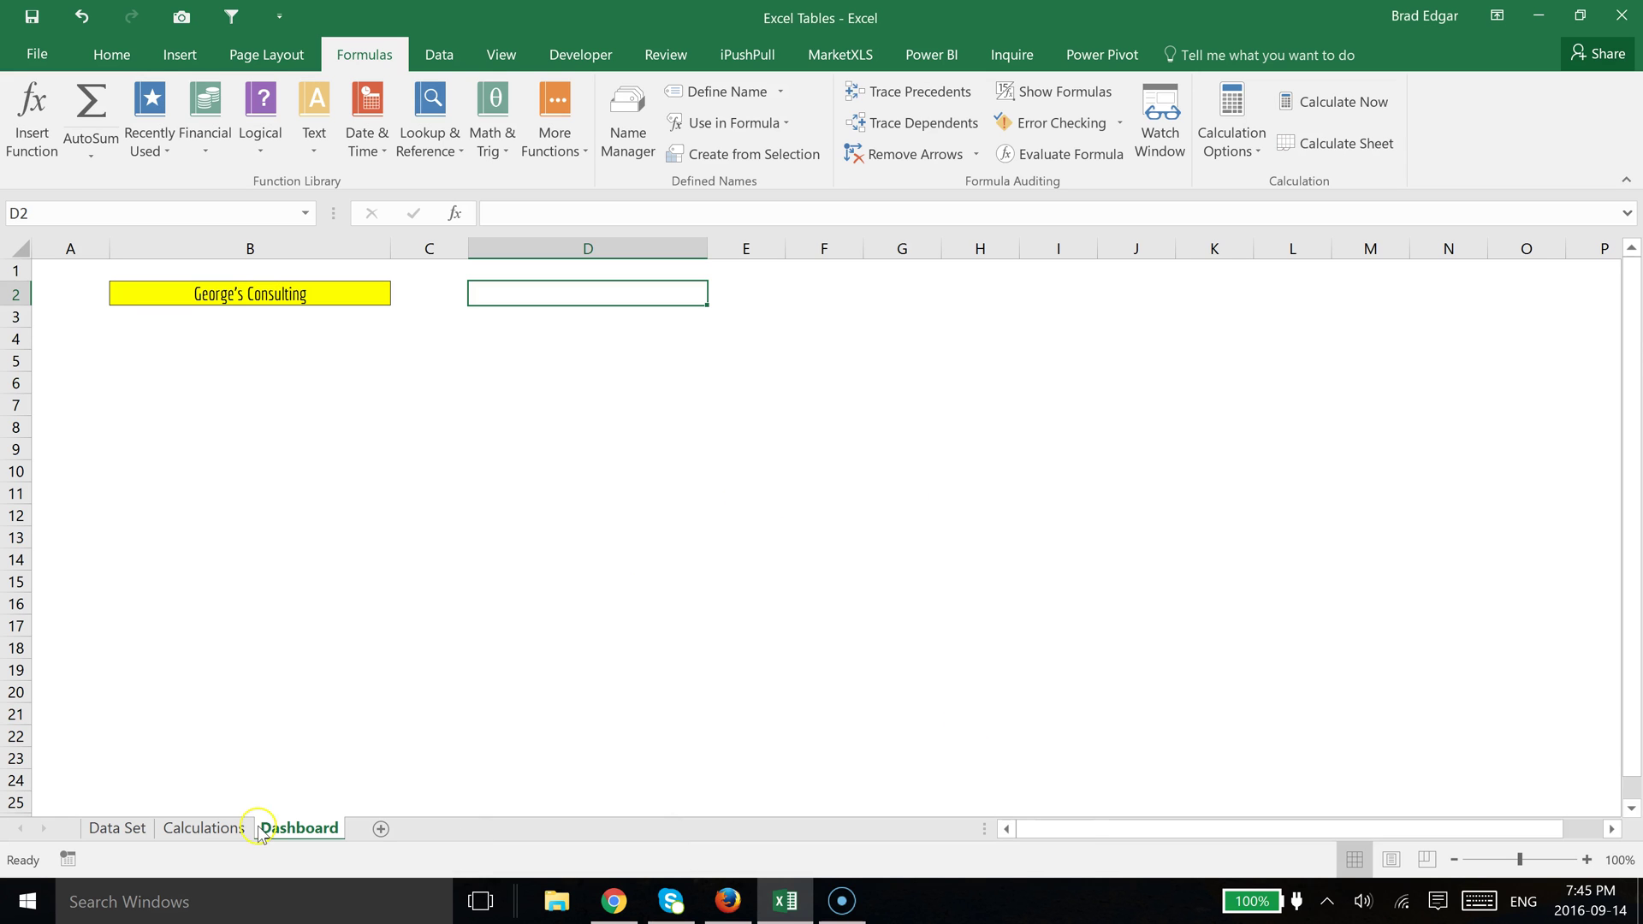
# Step: Show the Calculations table's design settings, revealing its name ConsultantsName
pyautogui.click(221, 828)
pyautogui.click(933, 492)
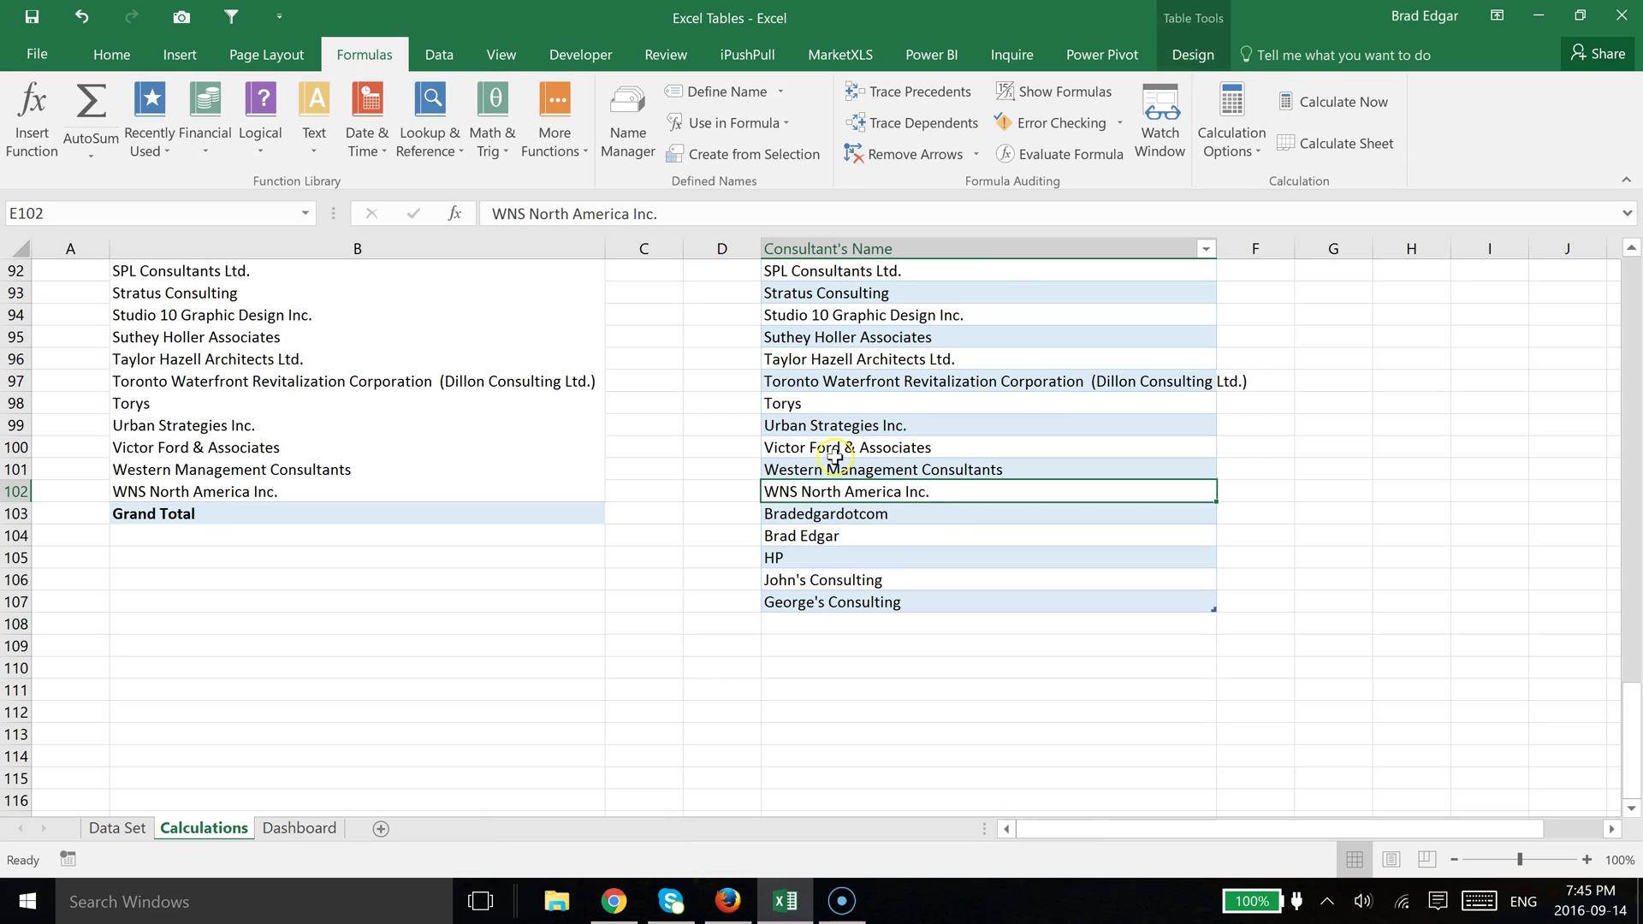
pyautogui.click(1192, 58)
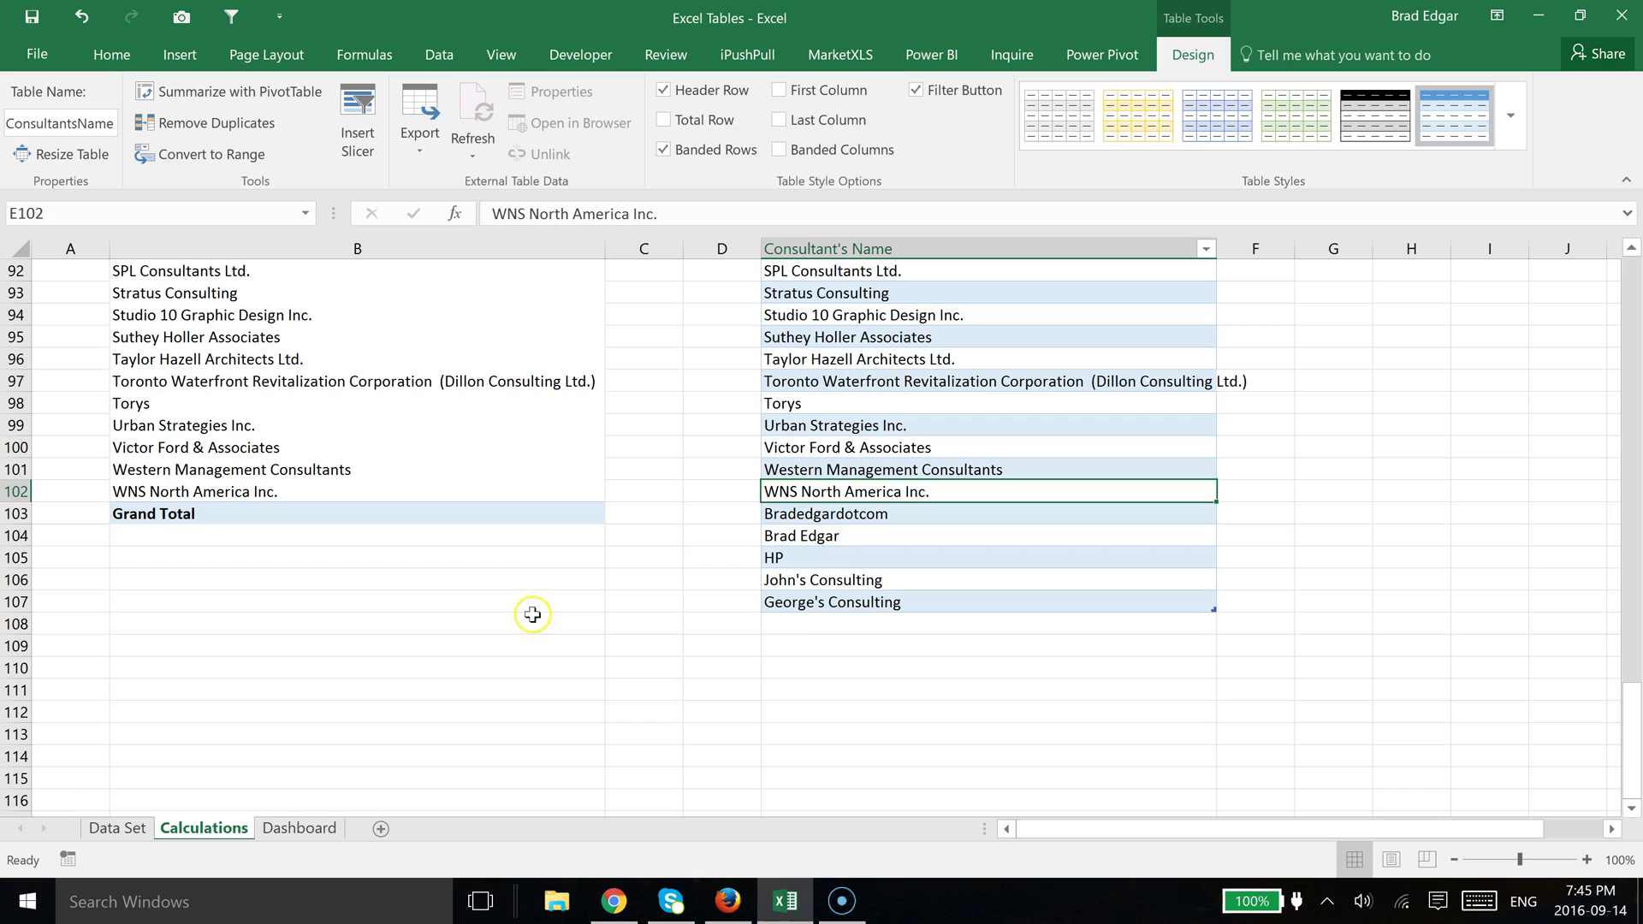
# Step: From the Dashboard sheet, start a new name in Formulas > Name Manager
pyautogui.click(317, 830)
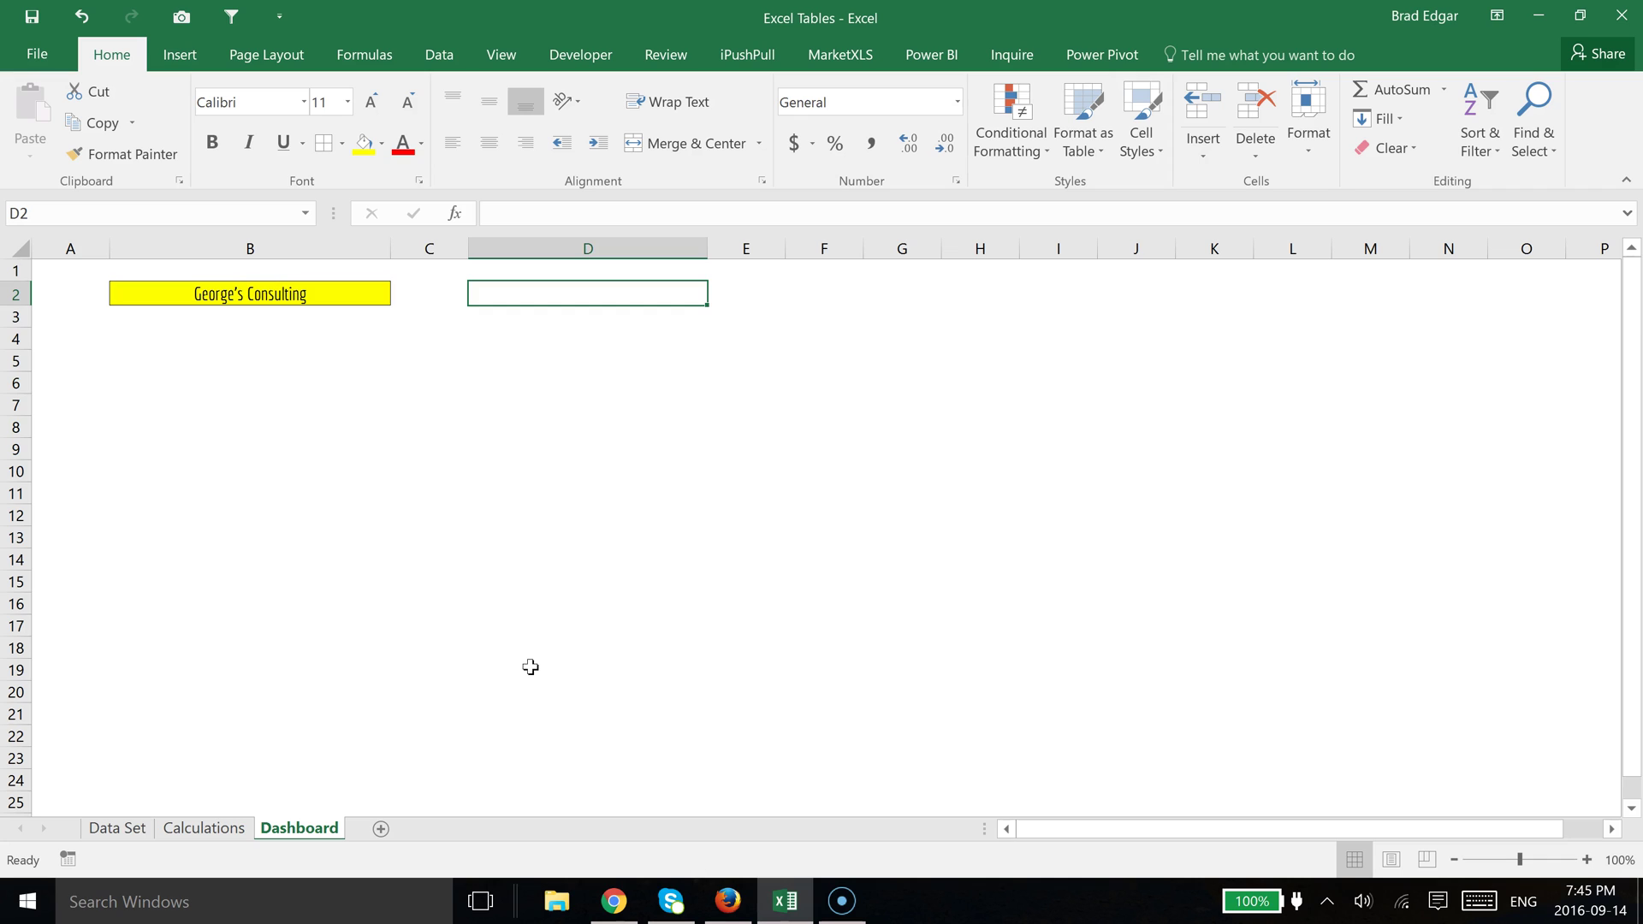
pyautogui.click(648, 299)
pyautogui.click(407, 53)
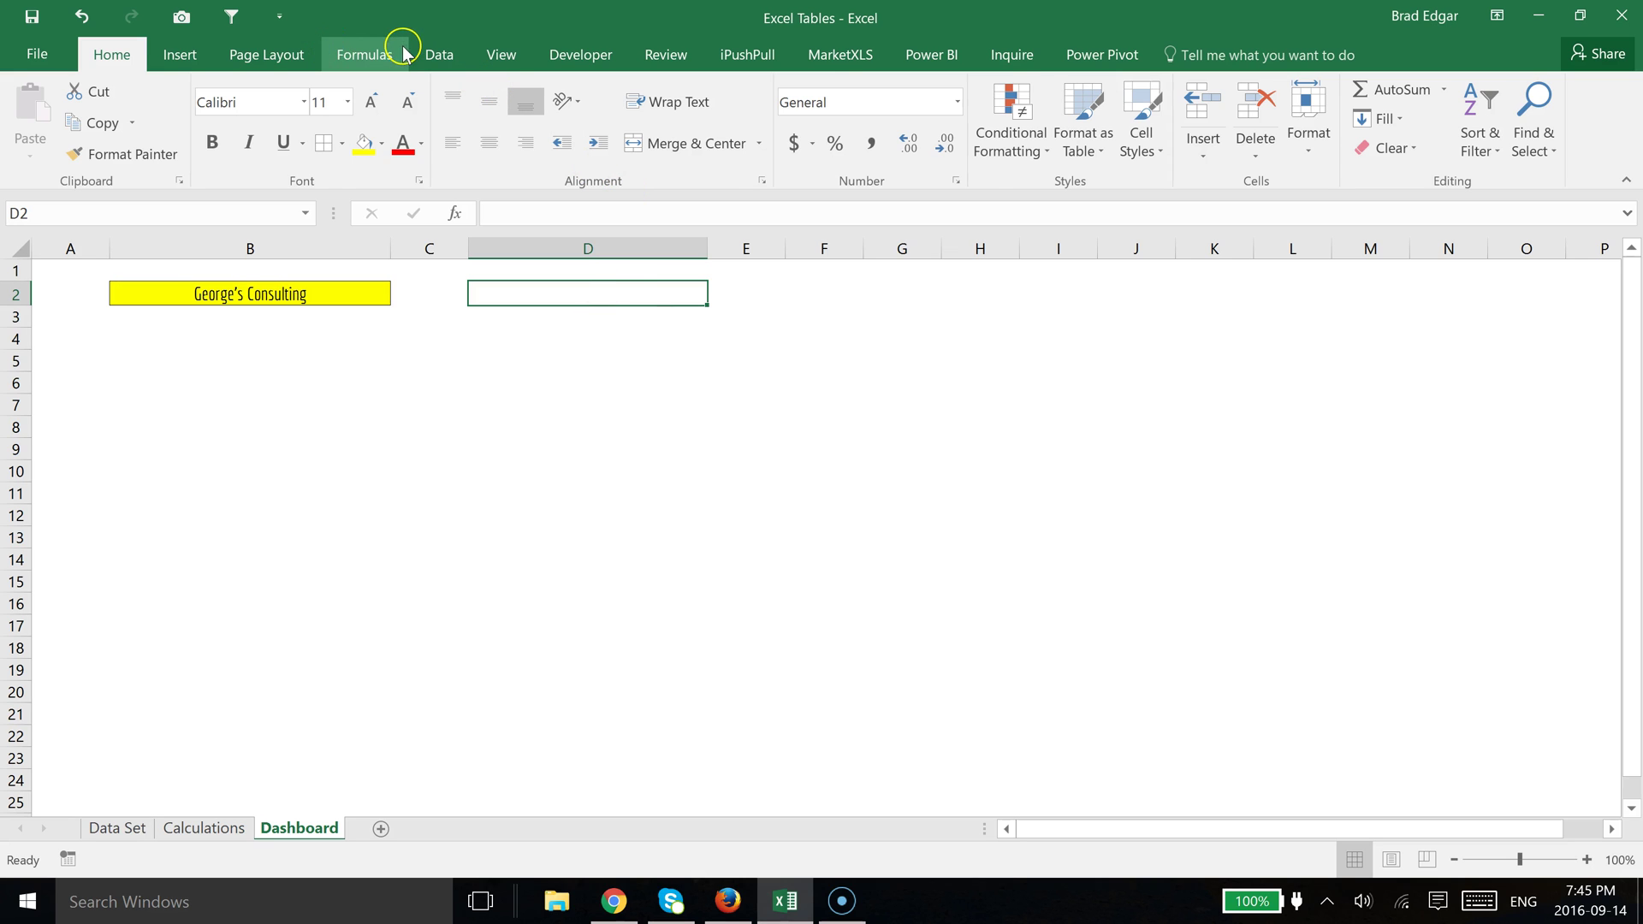
pyautogui.click(404, 53)
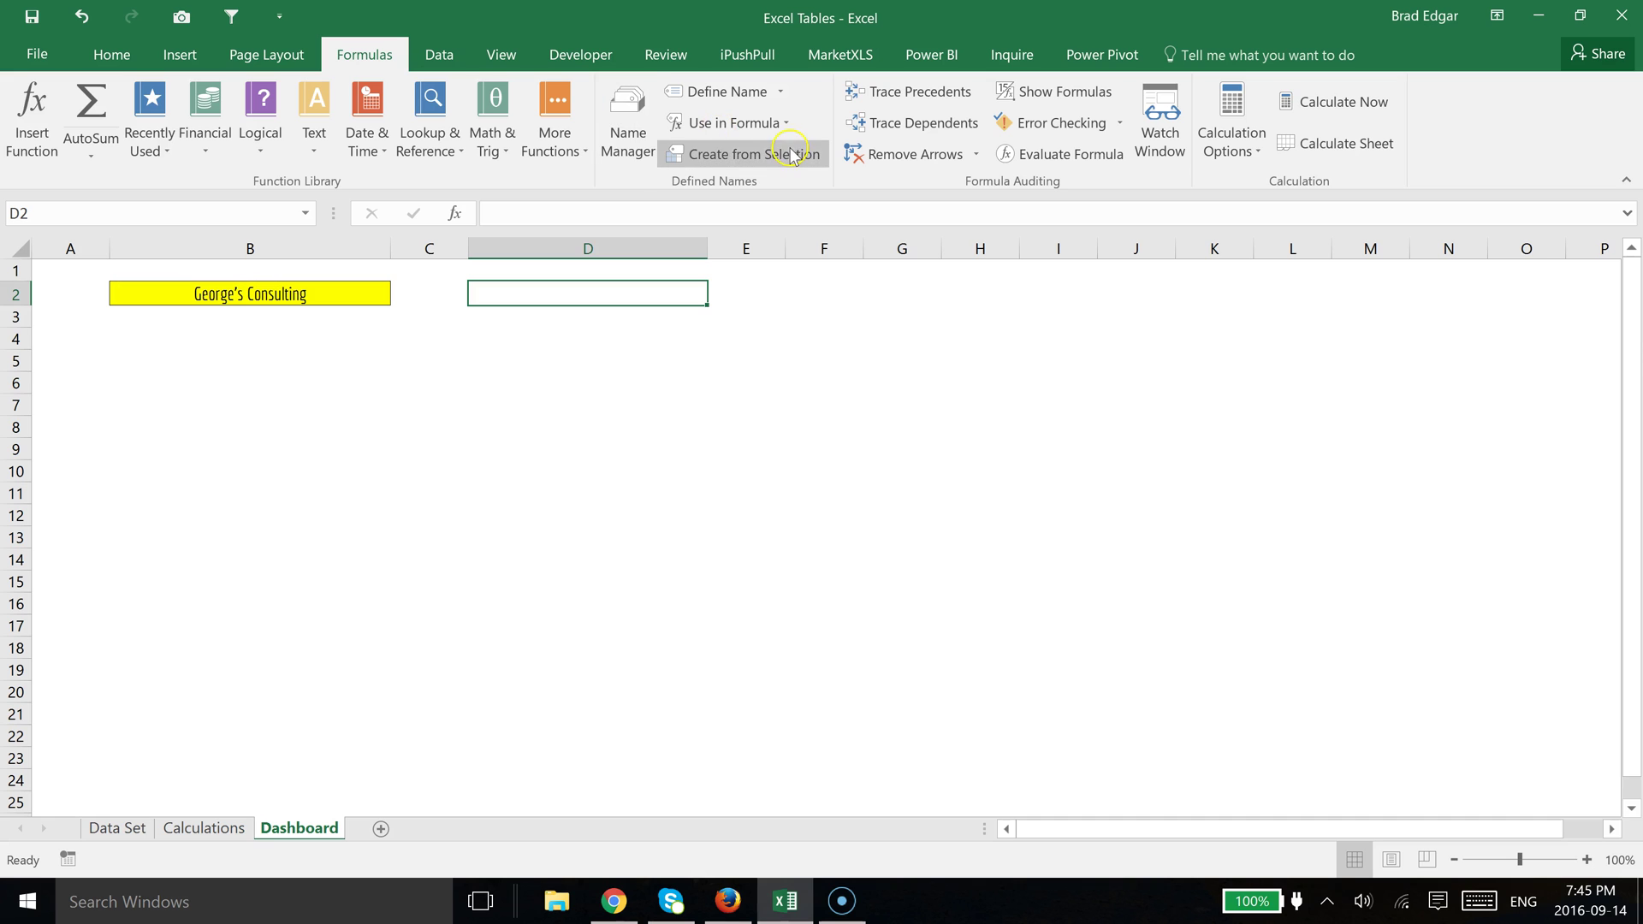
pyautogui.click(702, 157)
pyautogui.click(628, 128)
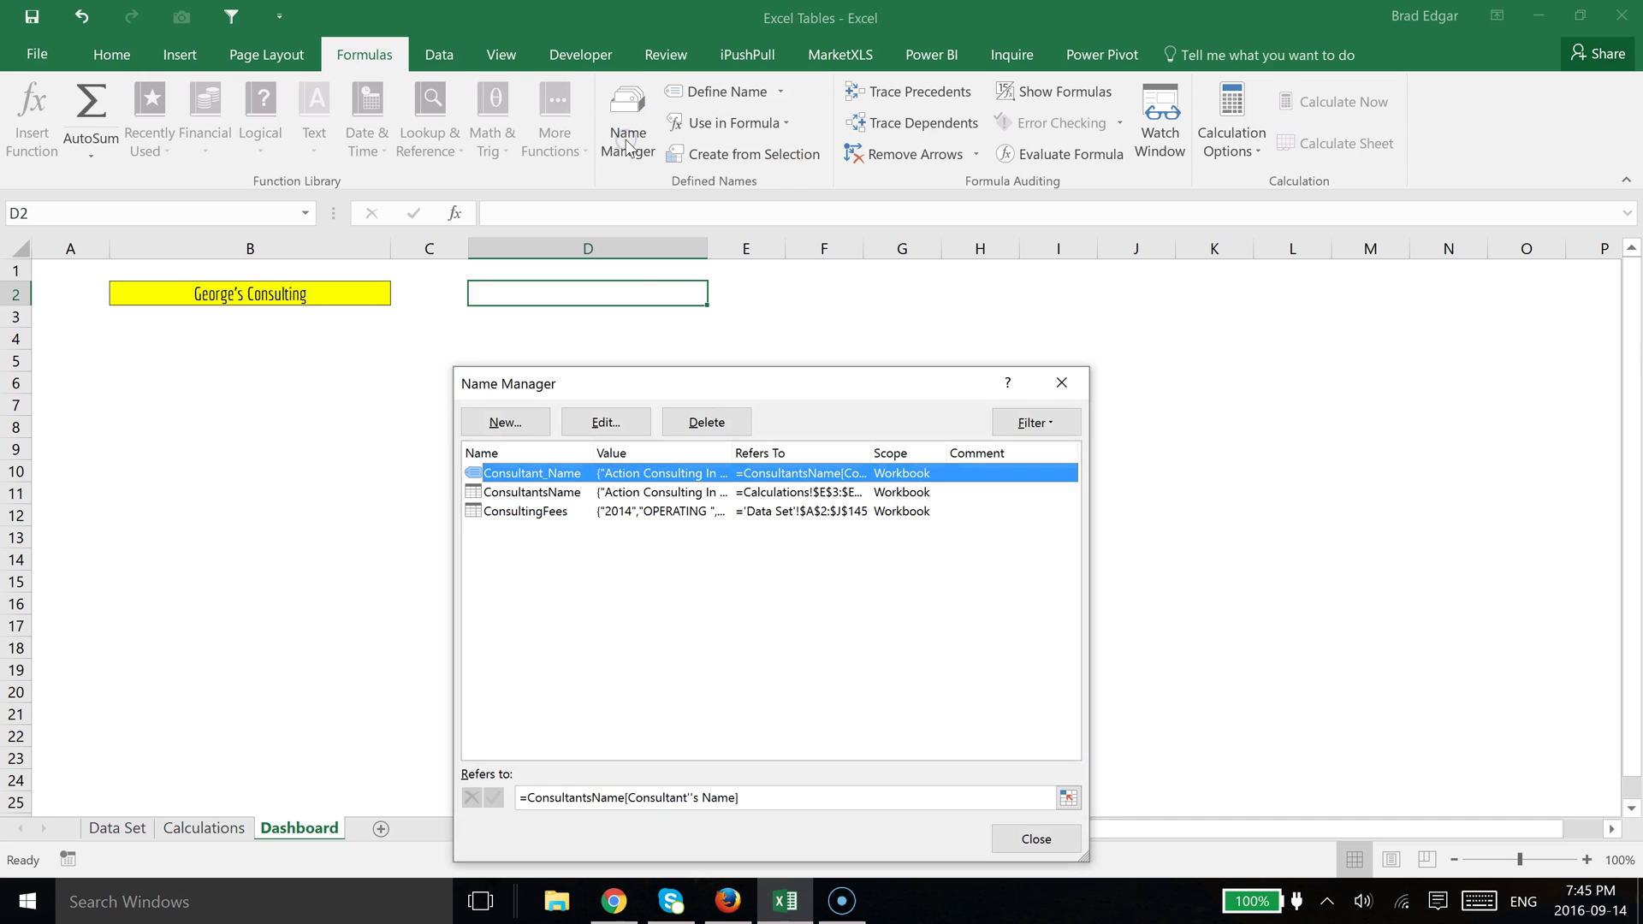
pyautogui.click(503, 422)
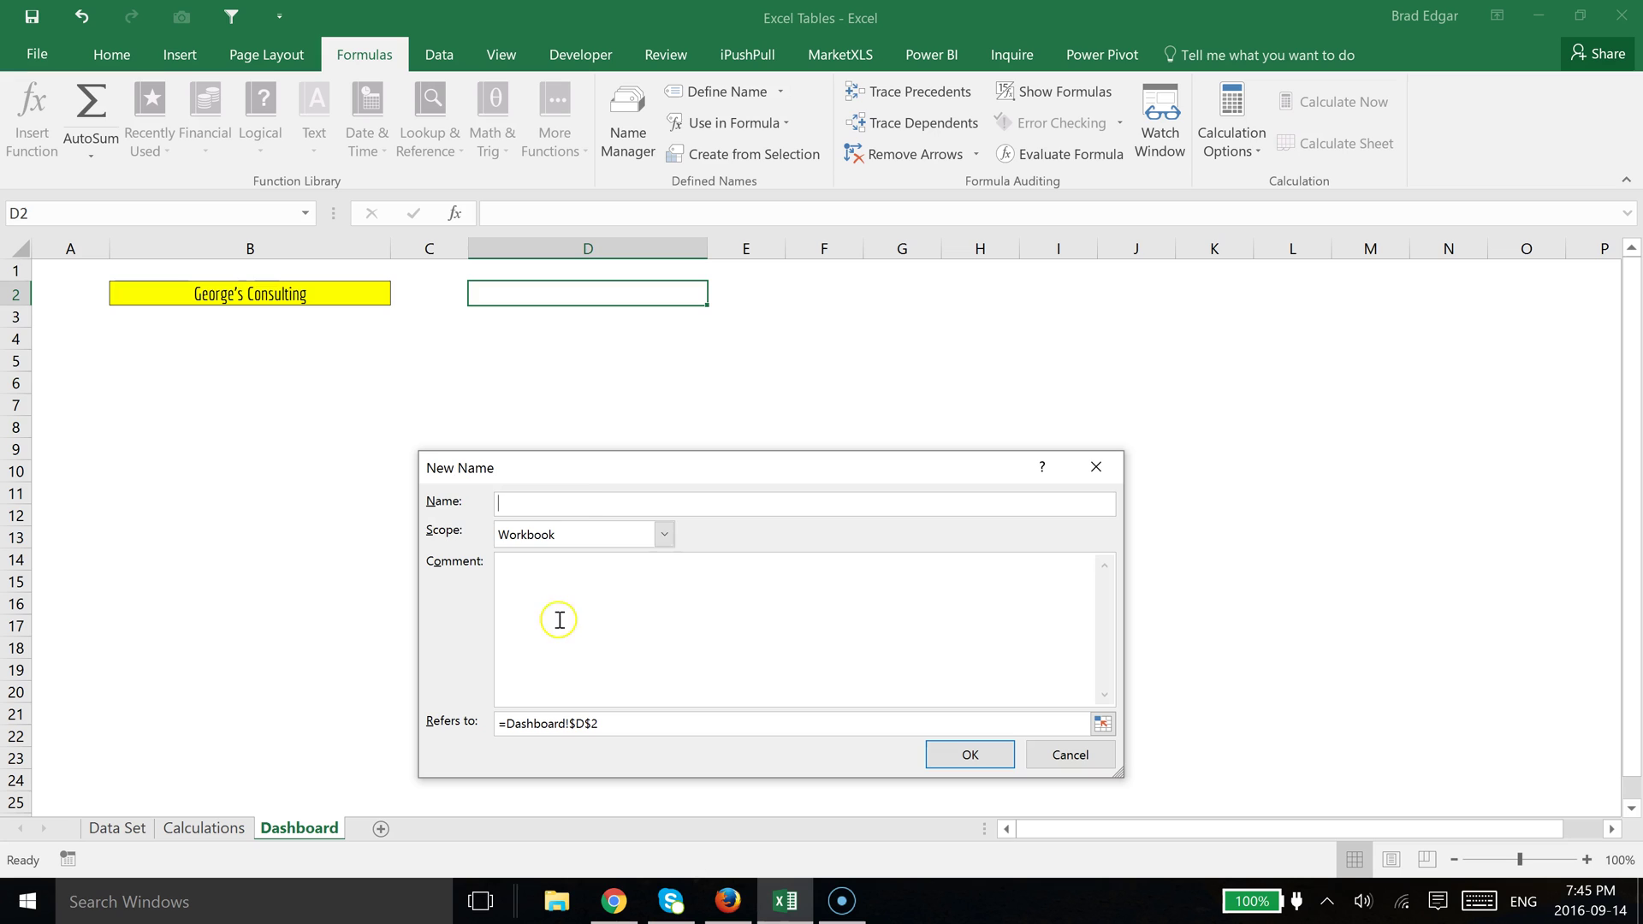
# Step: Name it ConsultantName and clear its Refers to box down to '='
pyautogui.click(569, 505)
pyautogui.write('CO')
pyautogui.press('BackSpace')
pyautogui.press('BackSpace')
pyautogui.press('BackSpace')
pyautogui.write('onsultantName')
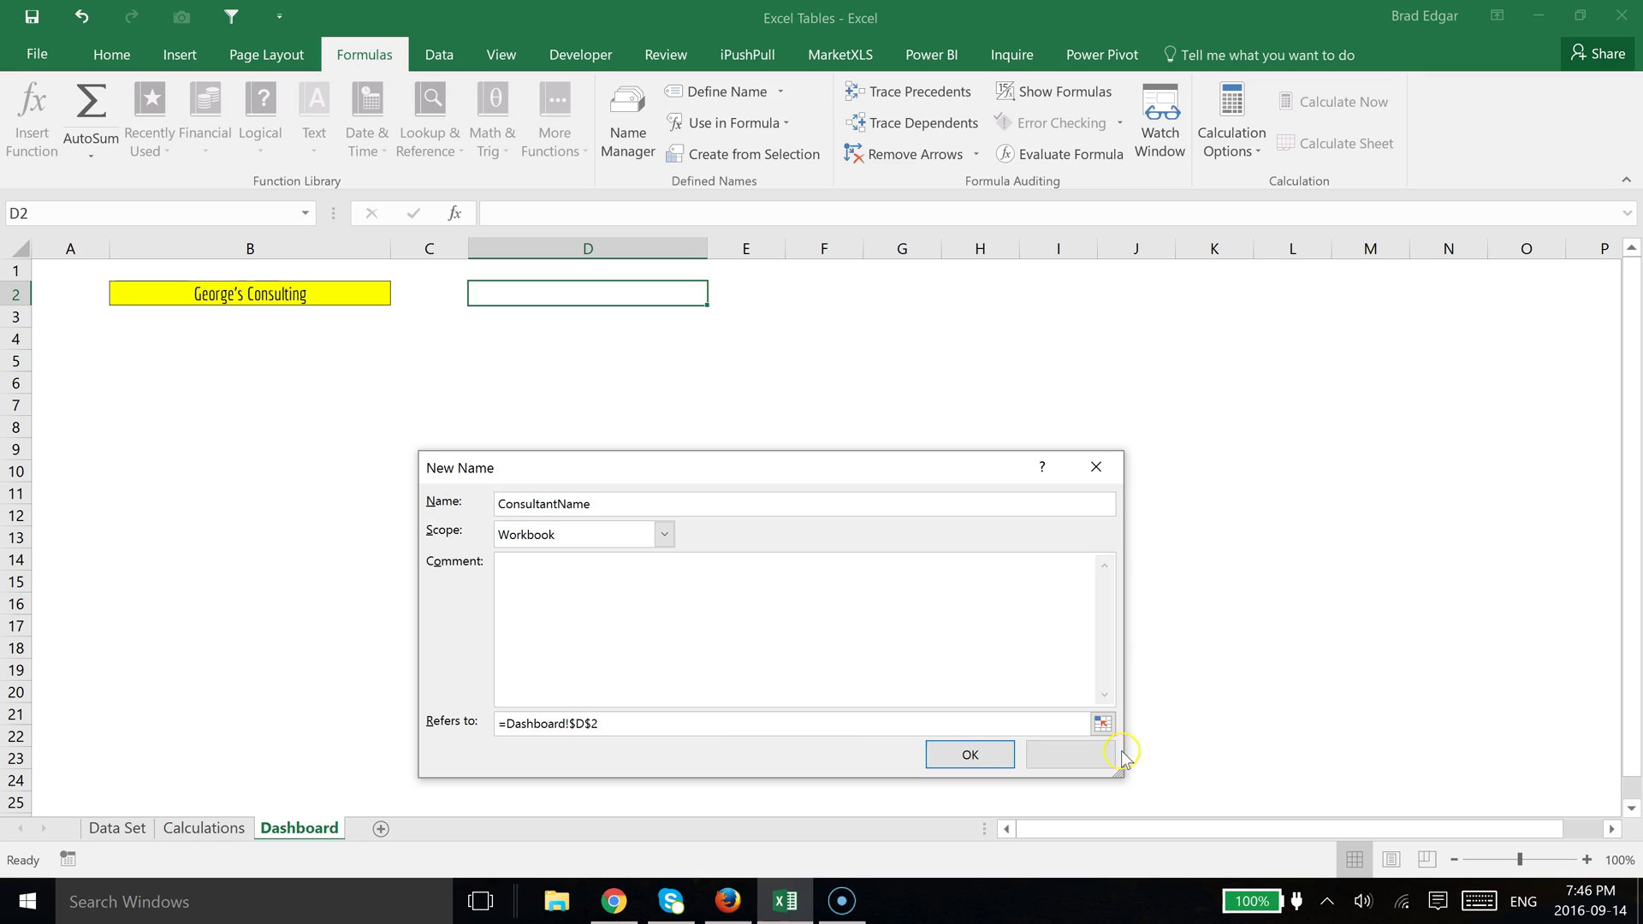
pyautogui.click(724, 727)
pyautogui.press('BackSpace')
pyautogui.press('BackSpace')
pyautogui.press('BackSpace')
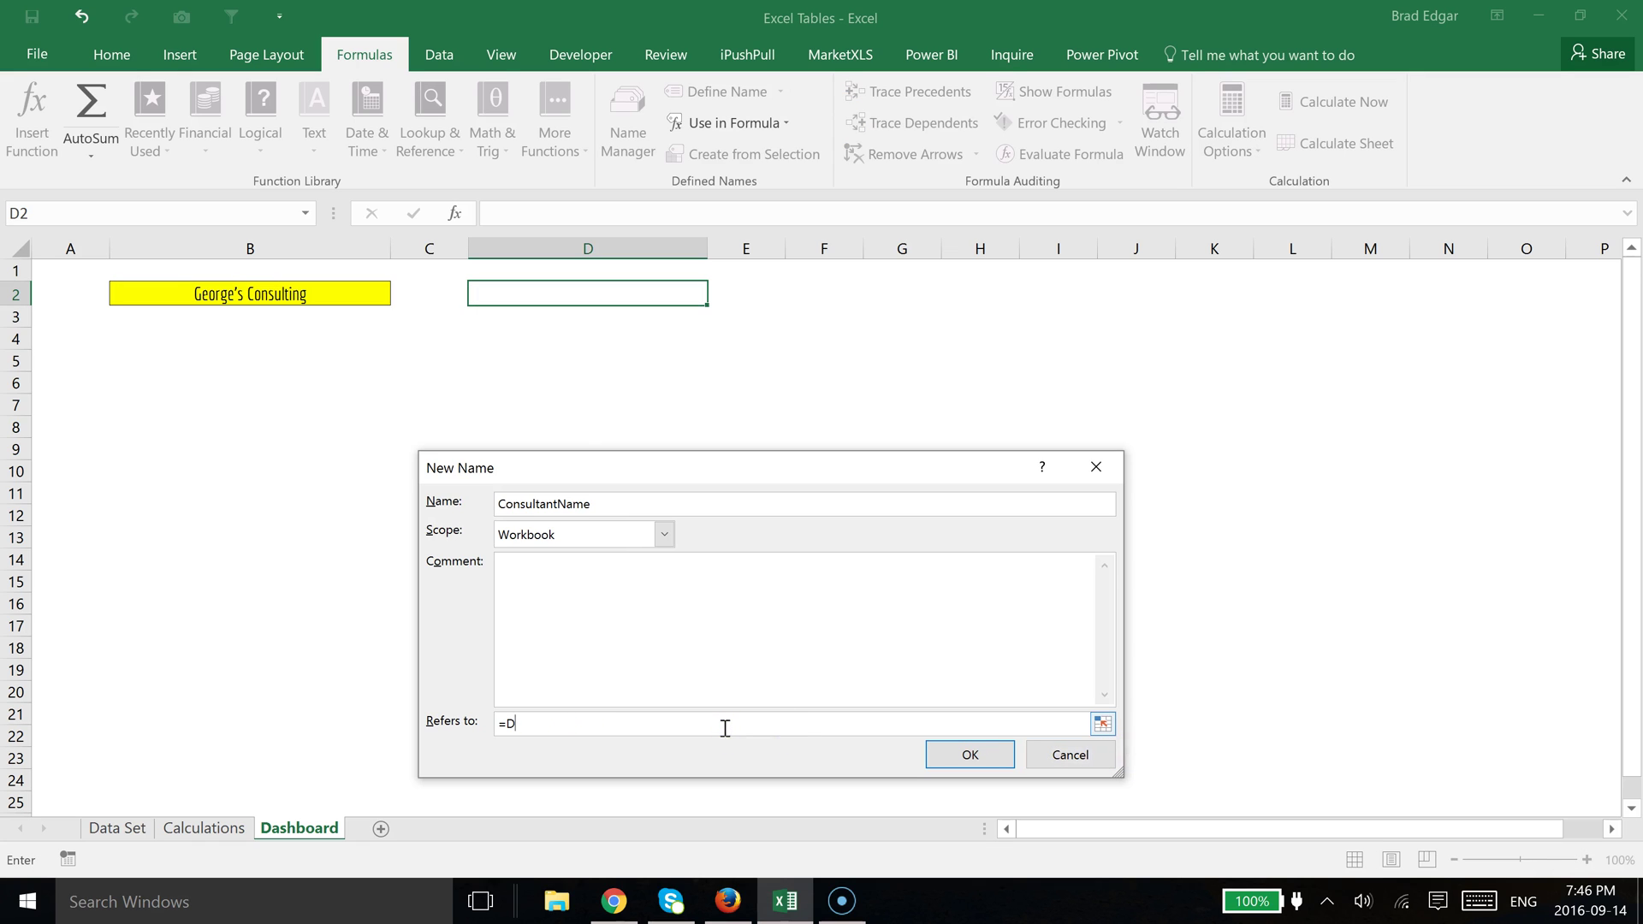
pyautogui.click(1101, 727)
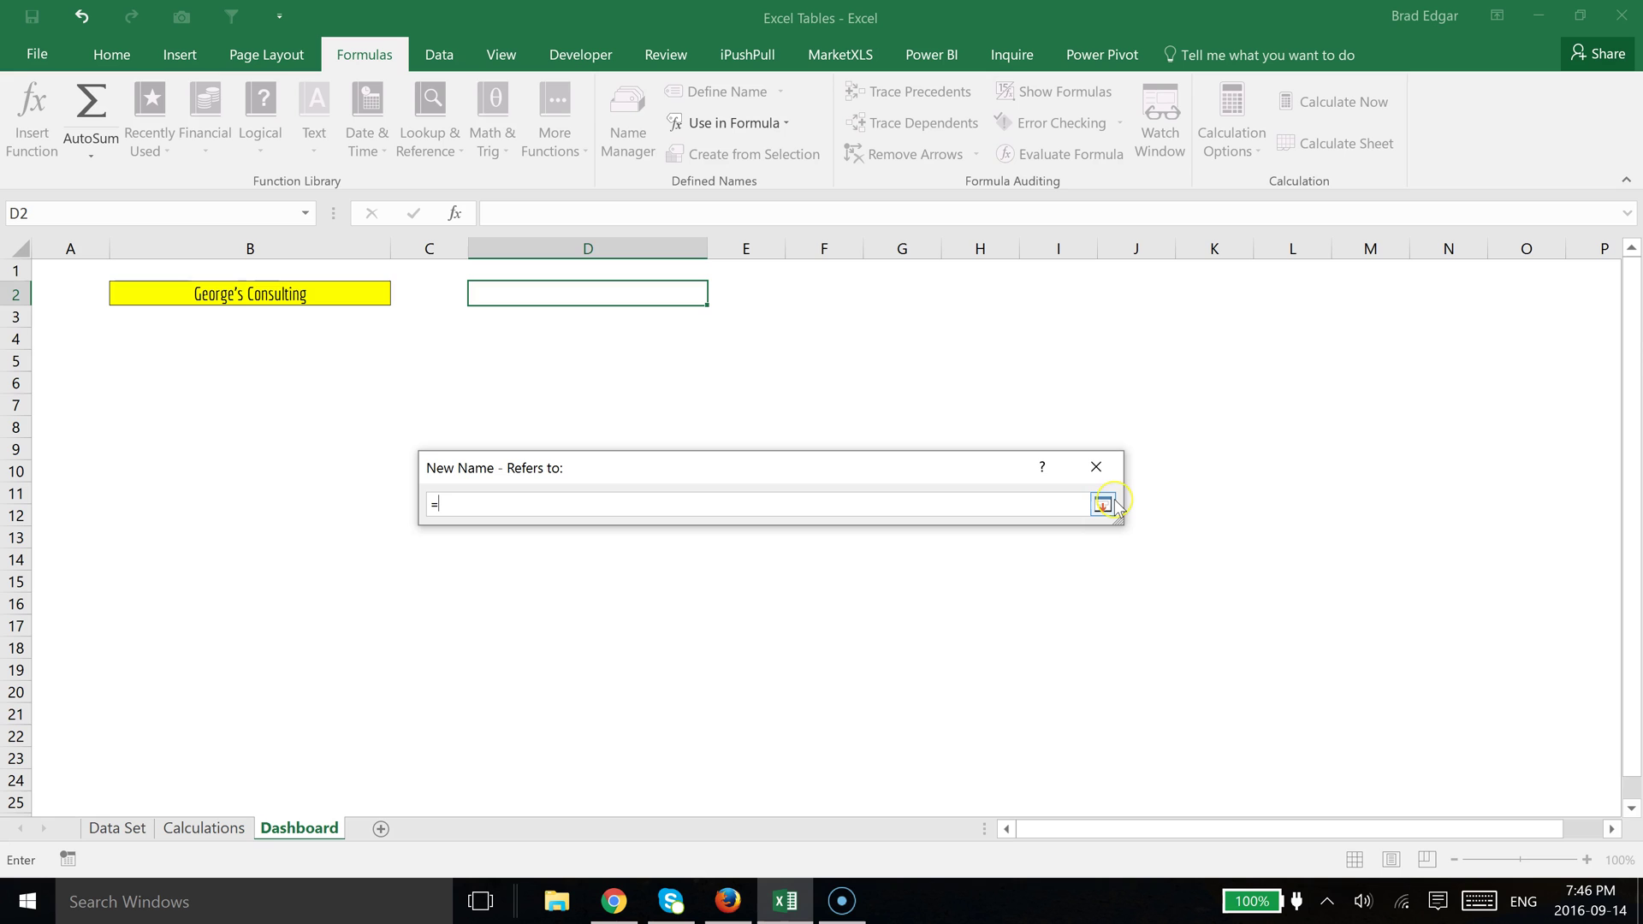
# Step: Point the reference at the Consultant's Name column on the Calculations sheet
pyautogui.click(198, 828)
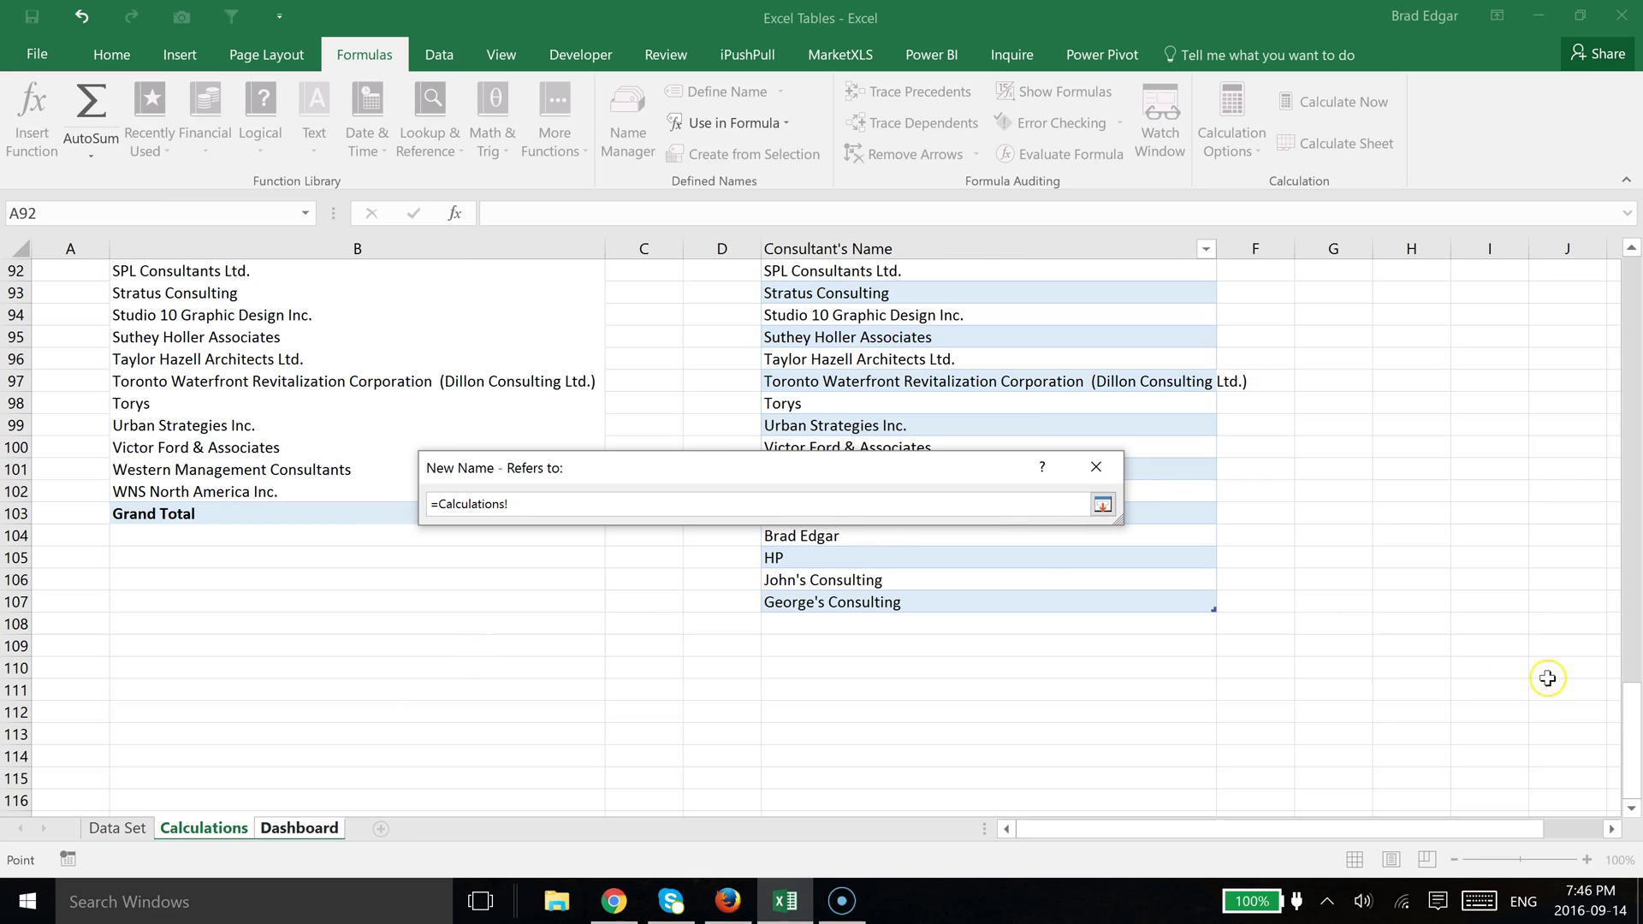
pyautogui.moveTo(1633, 698); pyautogui.dragTo(1634, 291)
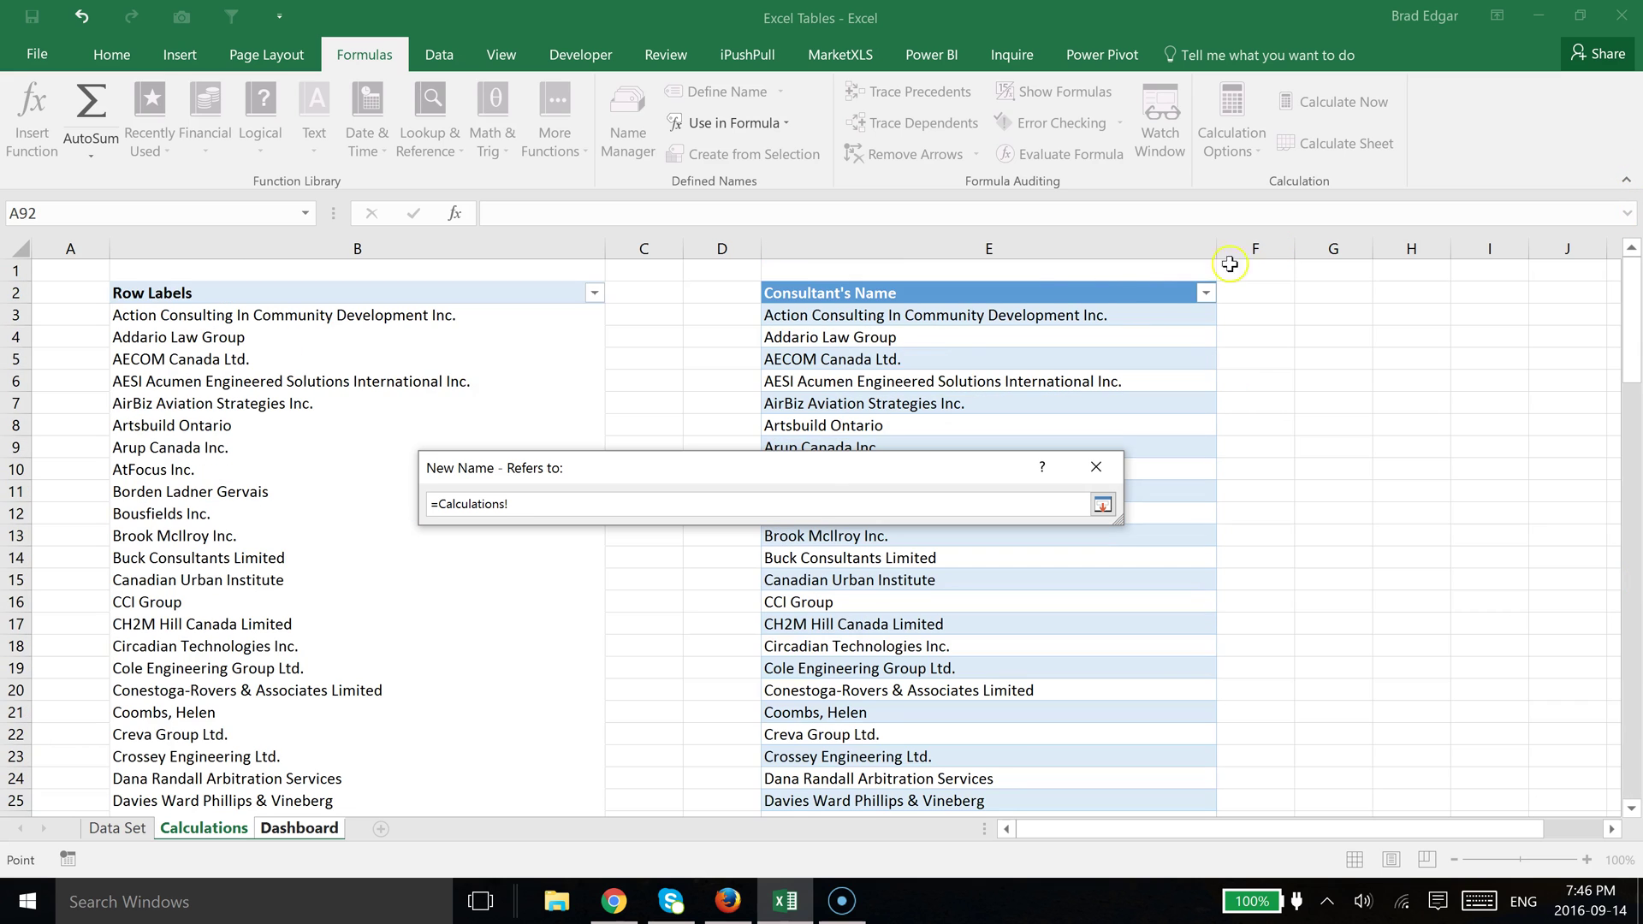
pyautogui.click(1051, 299)
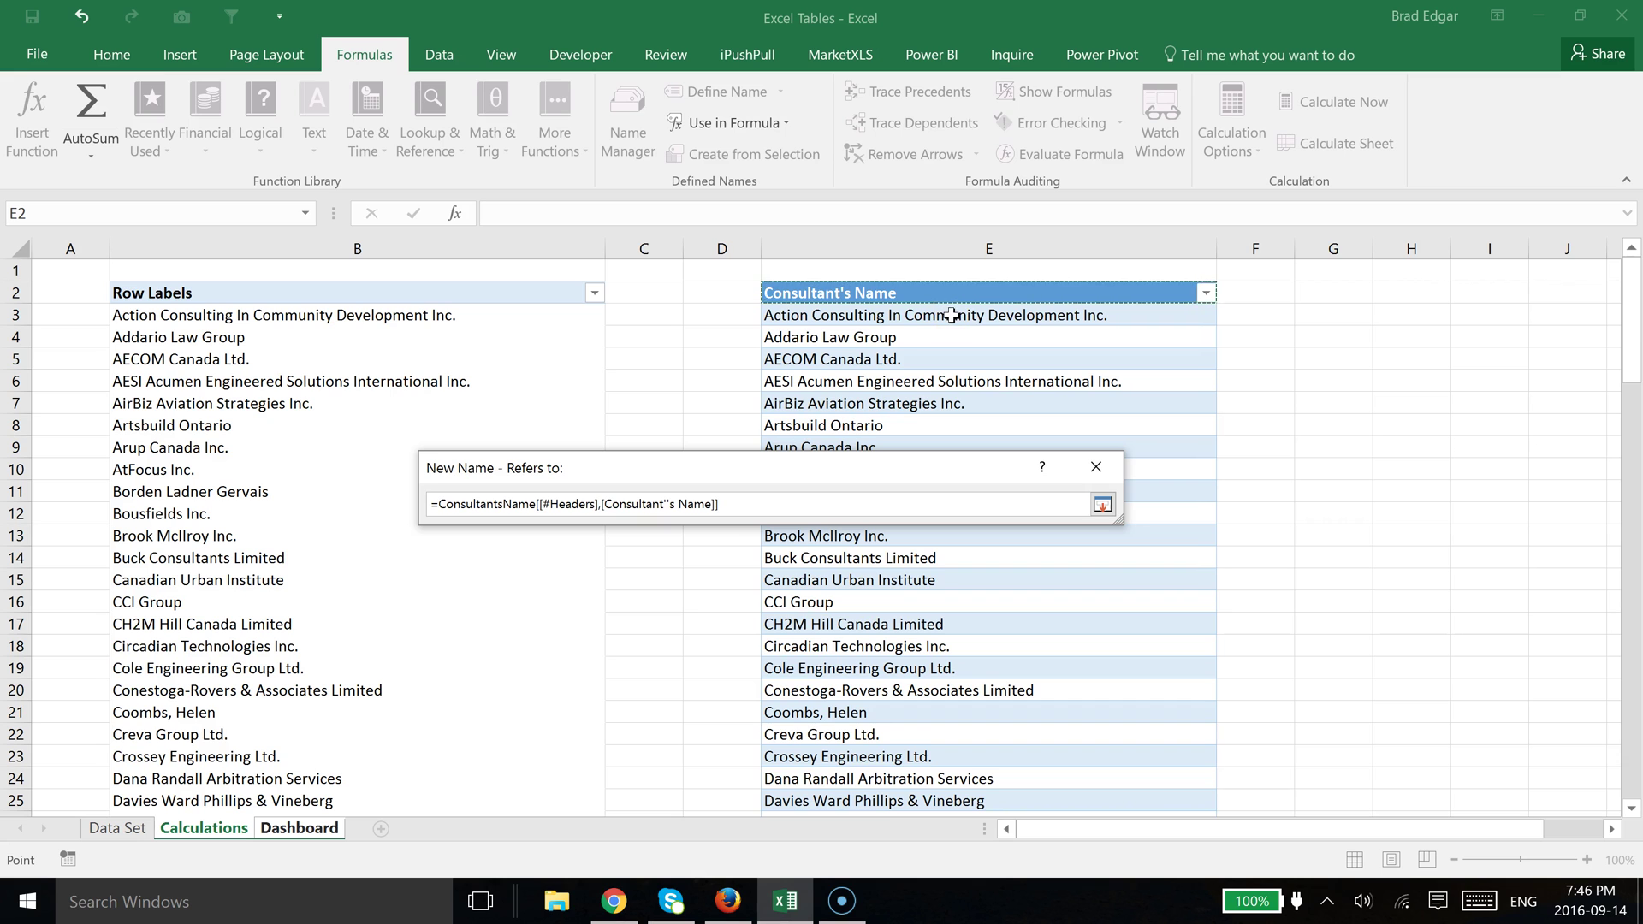
pyautogui.hotkey('ctrl', 'shift', 'Down')
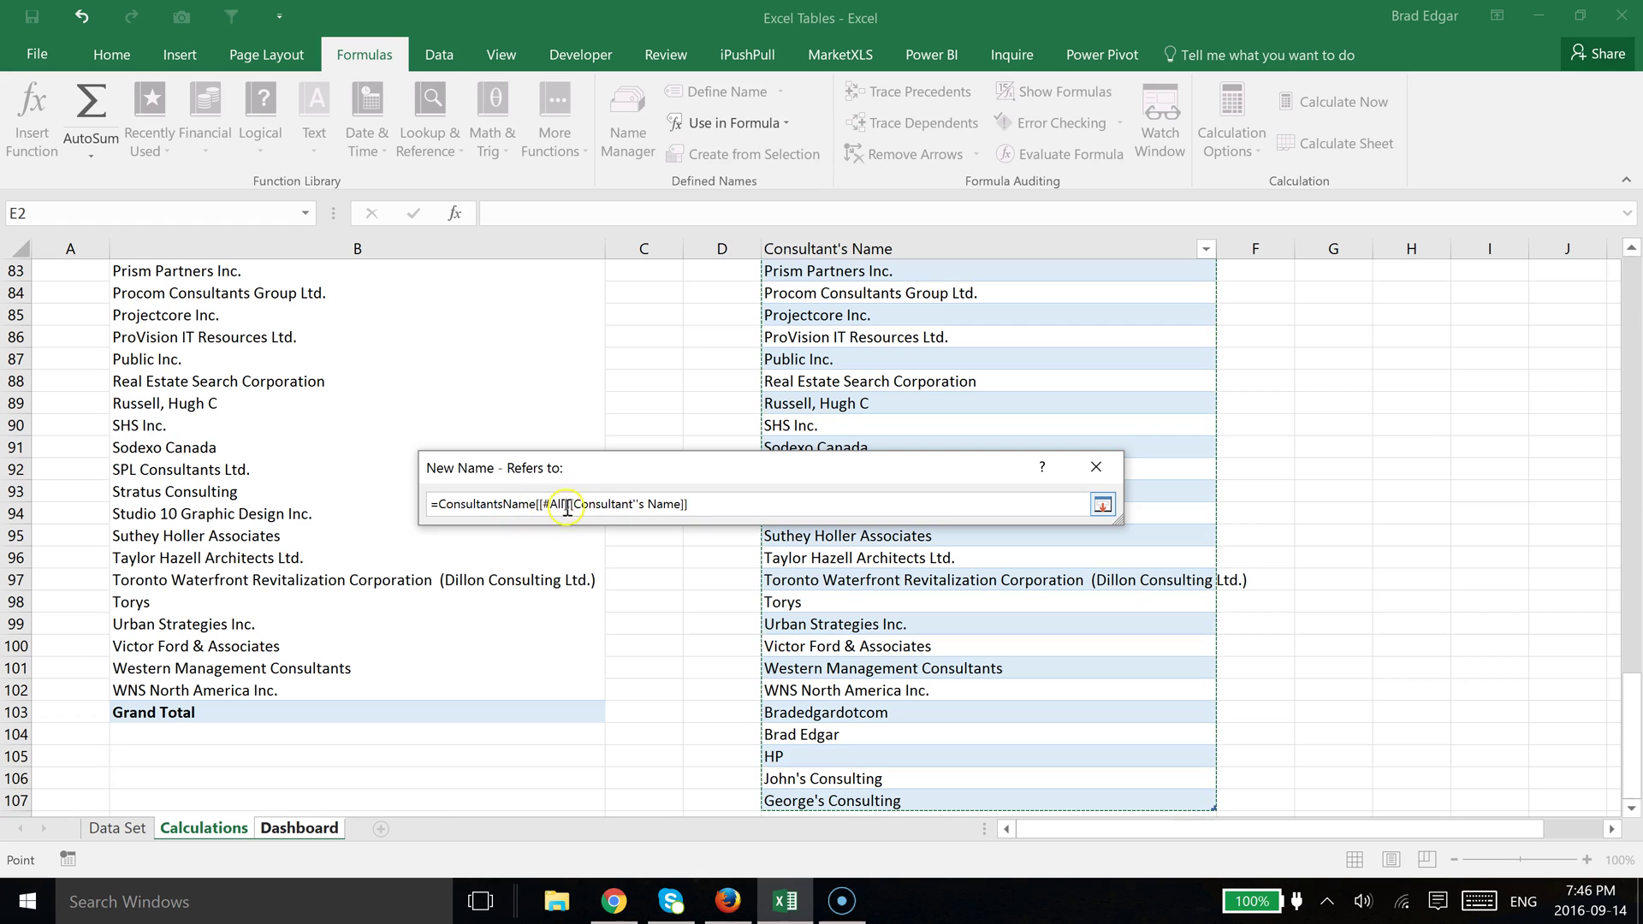
# Step: Trim the reference to =ConsultantsName[Consultant's Name] and save ConsultantName
pyautogui.click(572, 504)
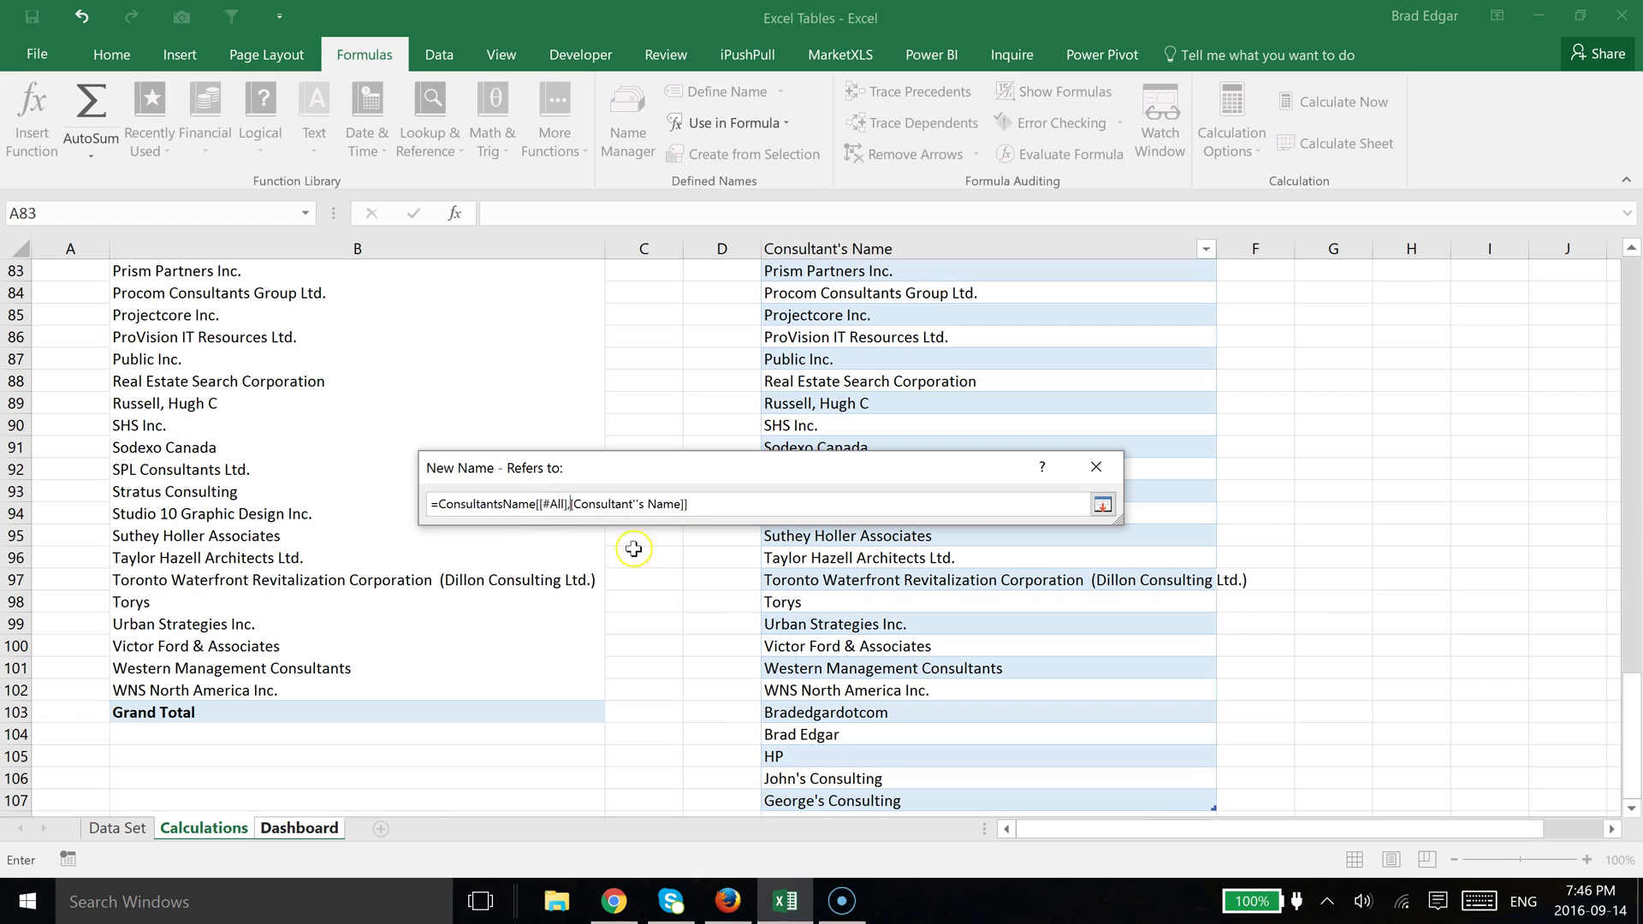
pyautogui.press('BackSpace')
pyautogui.press('BackSpace')
pyautogui.press('BackSpace')
pyautogui.press('BackSpace')
pyautogui.press('BackSpace')
pyautogui.press('BackSpace')
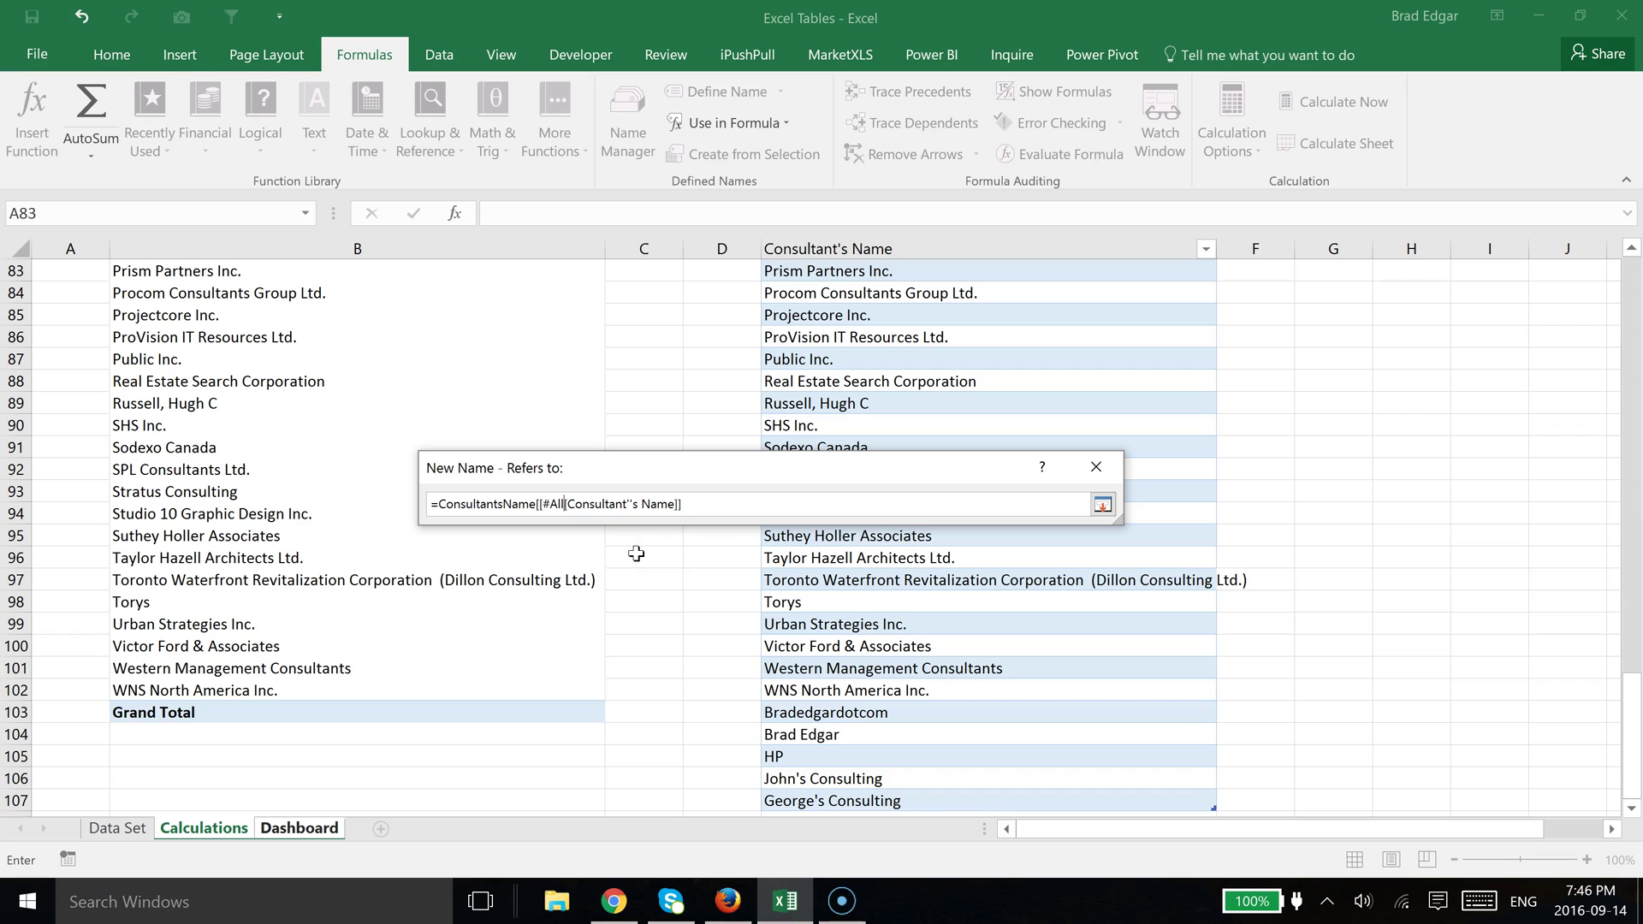
pyautogui.press('BackSpace')
pyautogui.press('BackSpace')
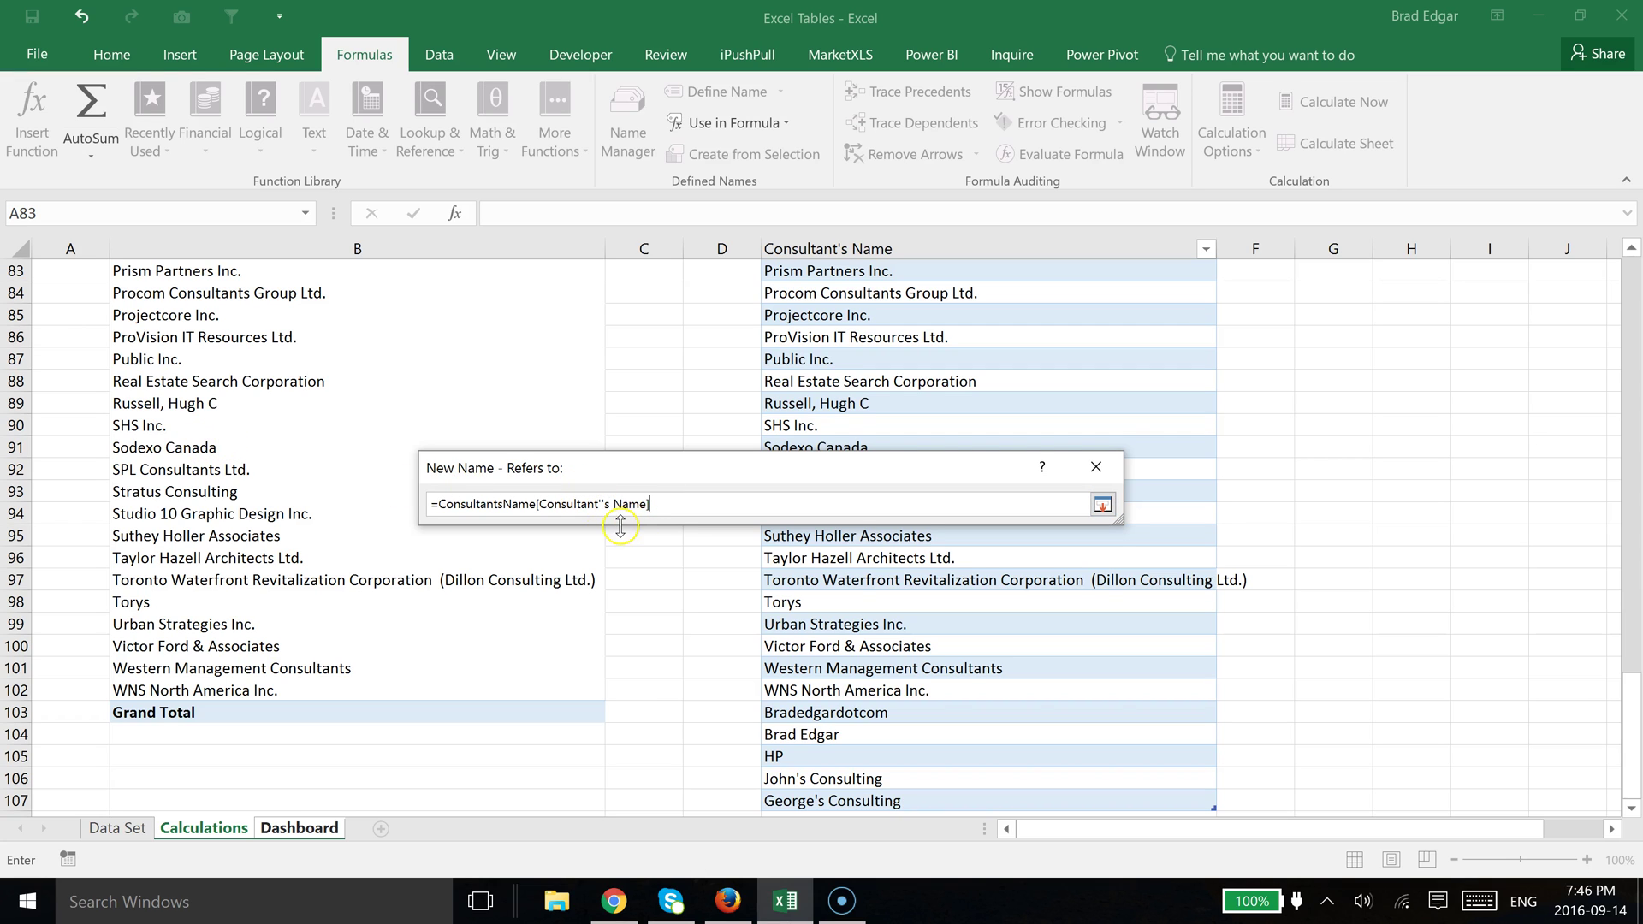
pyautogui.click(649, 503)
pyautogui.click(1104, 509)
pyautogui.click(1104, 507)
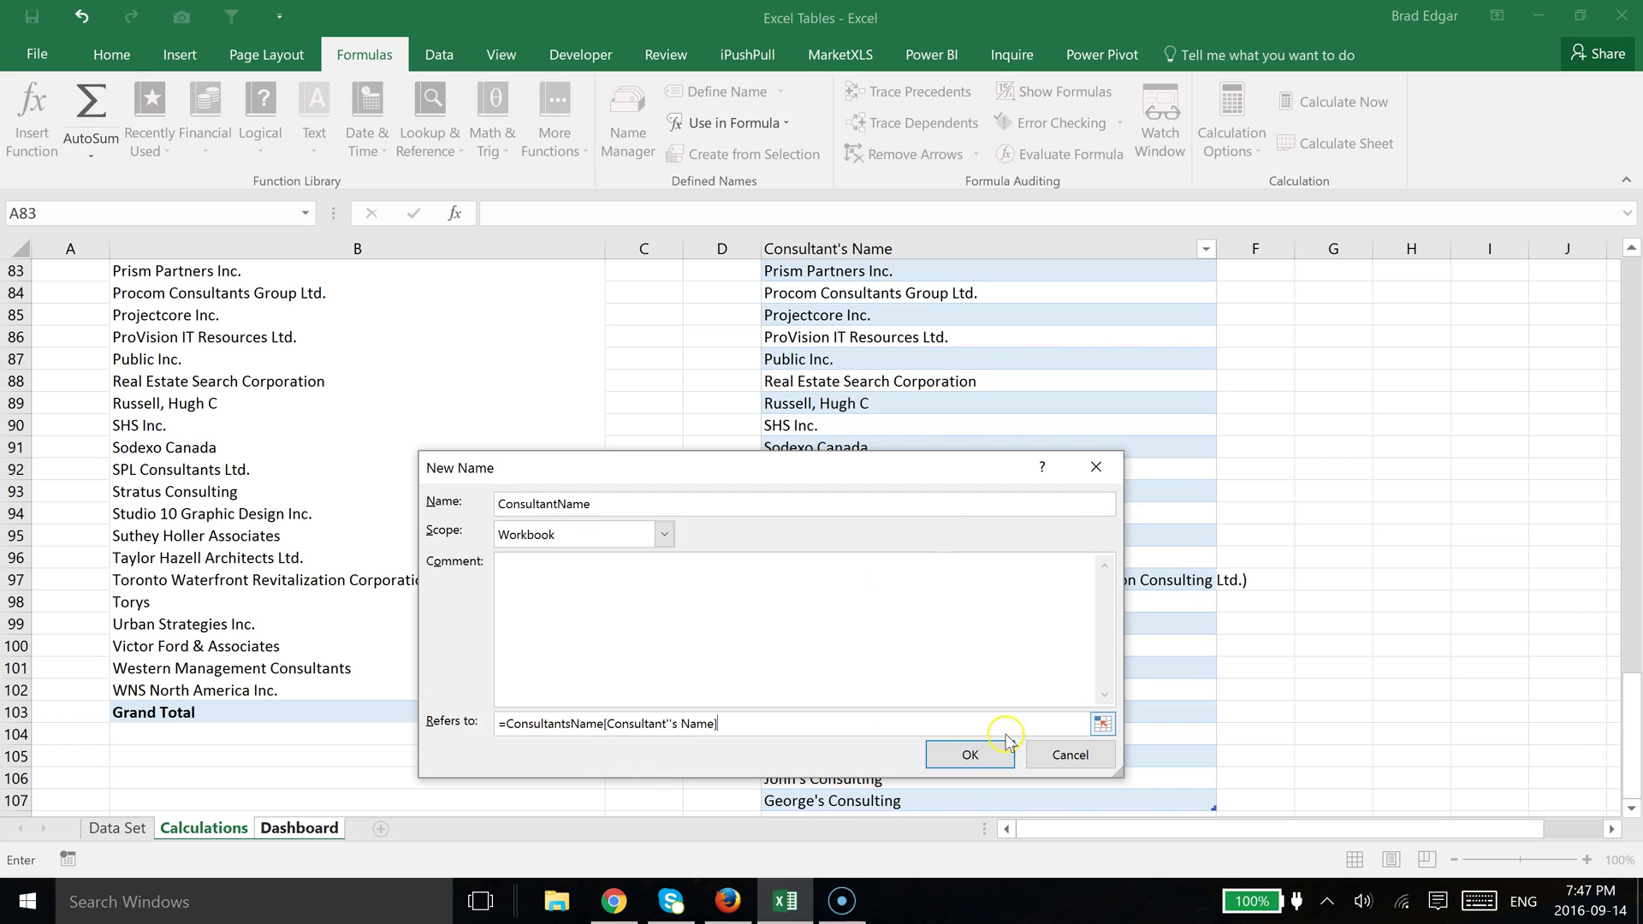
pyautogui.click(972, 756)
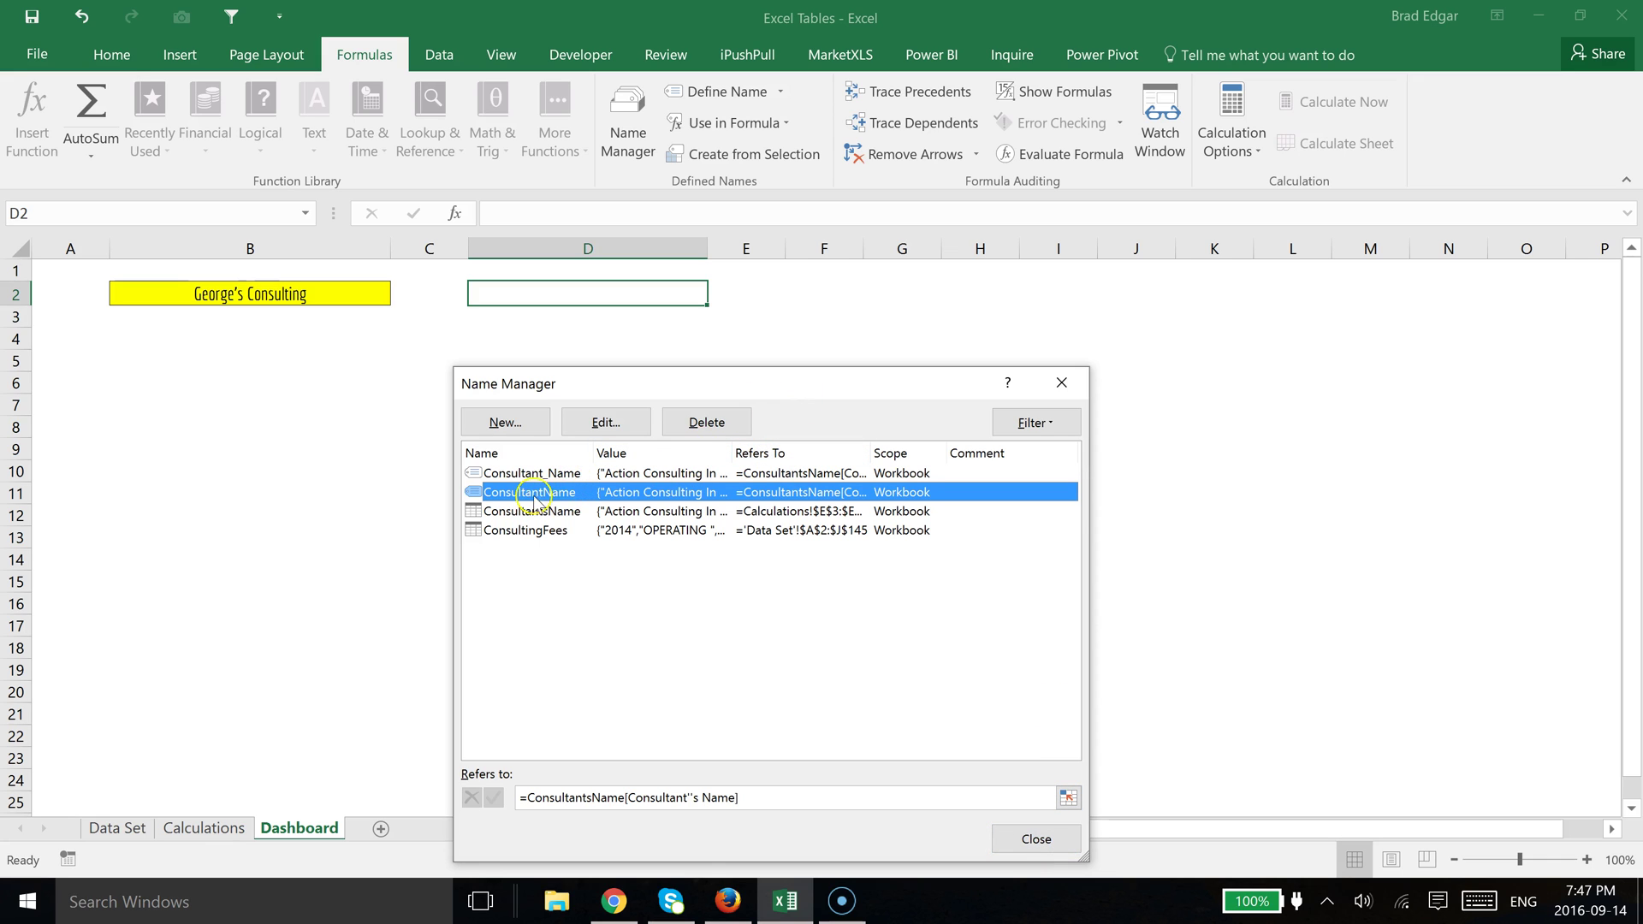
# Step: Close Name Manager and move to the Data ribbon on the Dashboard sheet
pyautogui.click(1024, 834)
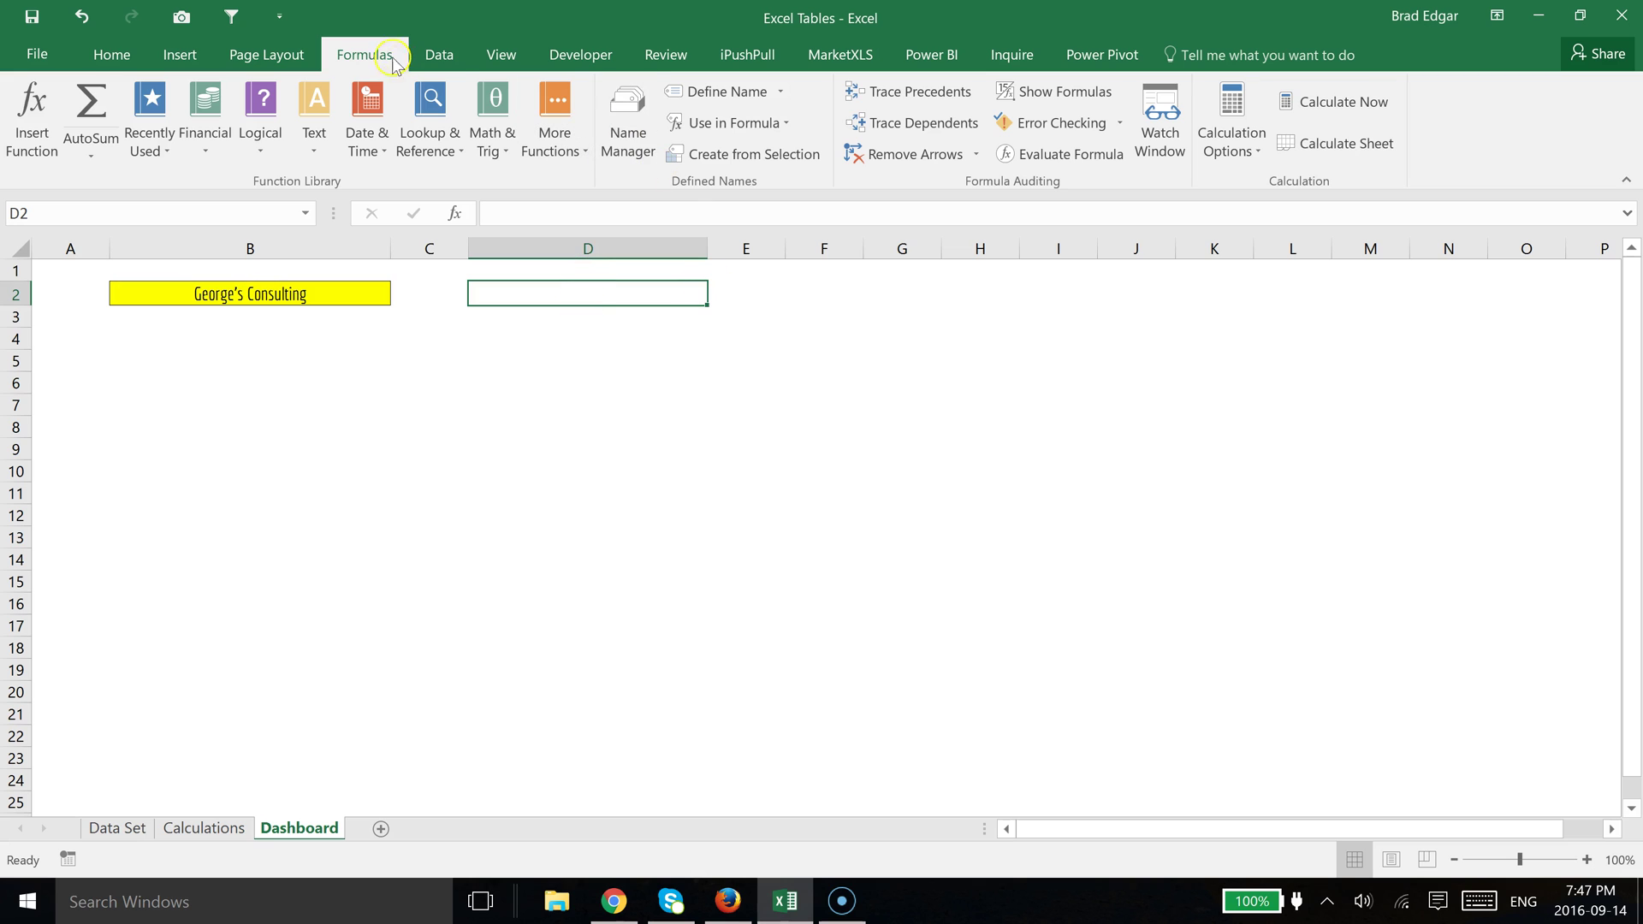
pyautogui.click(436, 47)
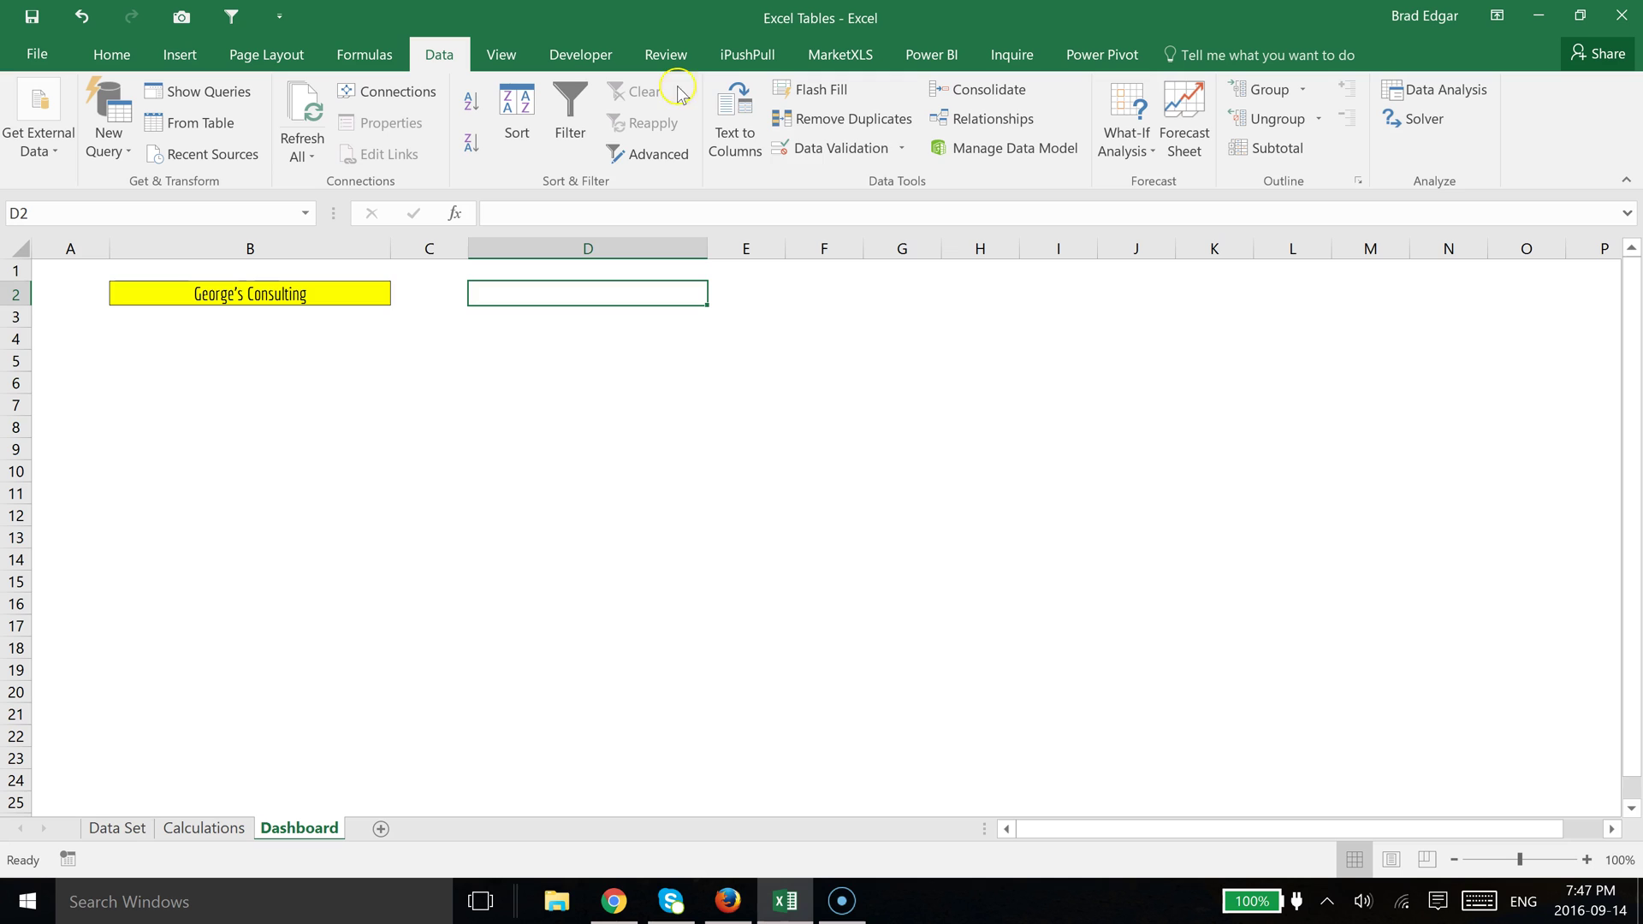
# Step: Give D2 a List data validation with source =ConsultantName
pyautogui.click(902, 149)
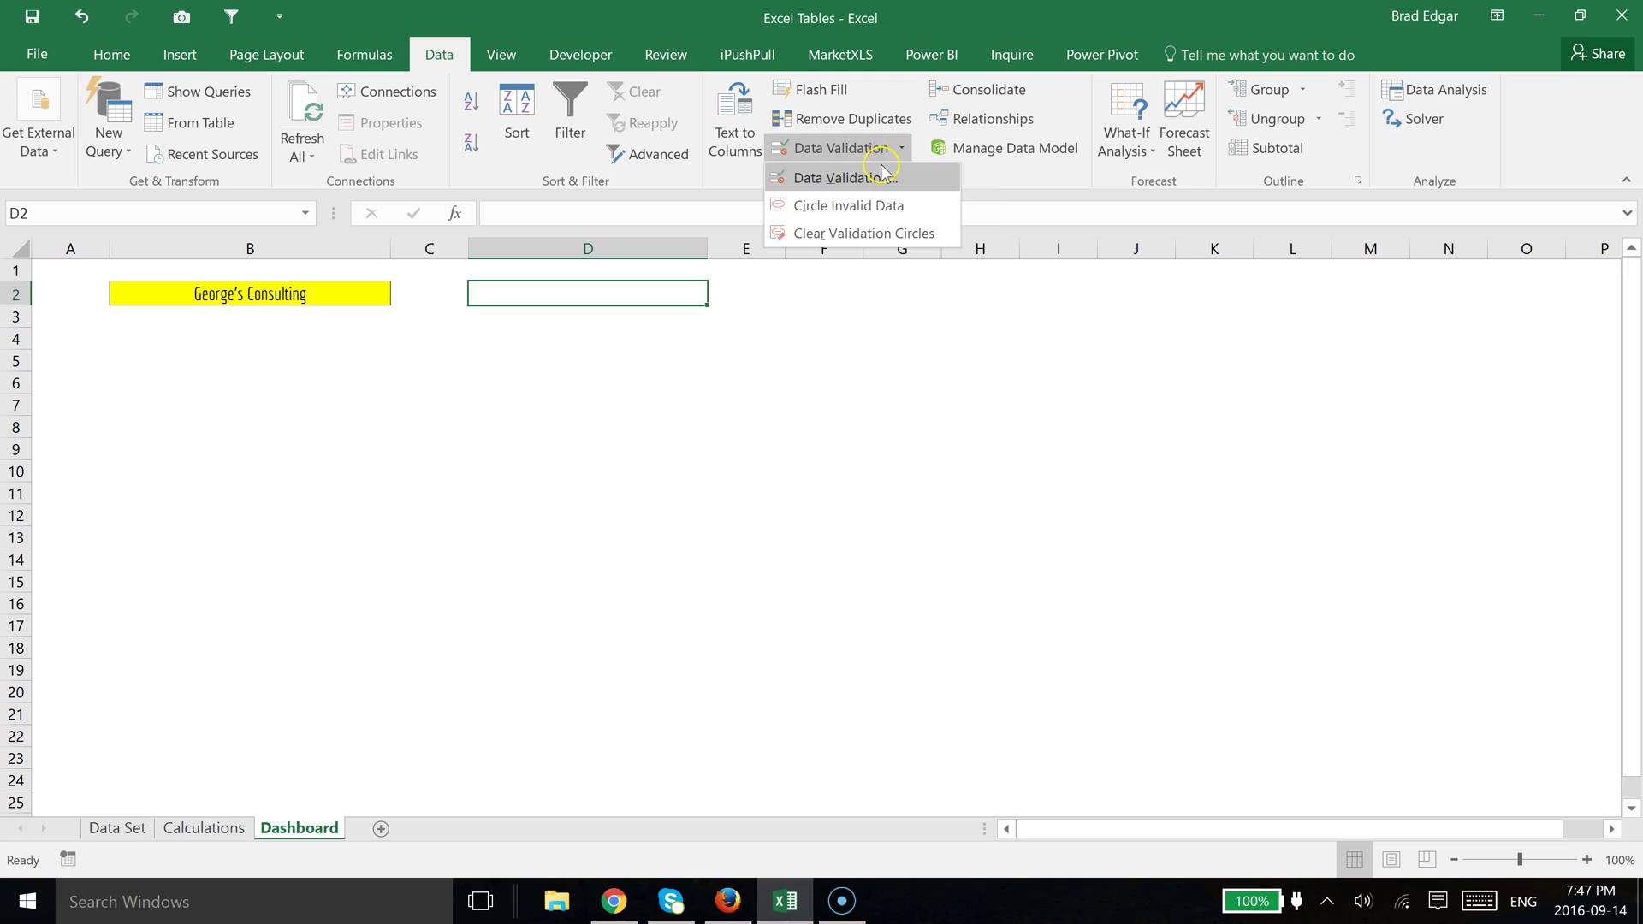
pyautogui.click(873, 178)
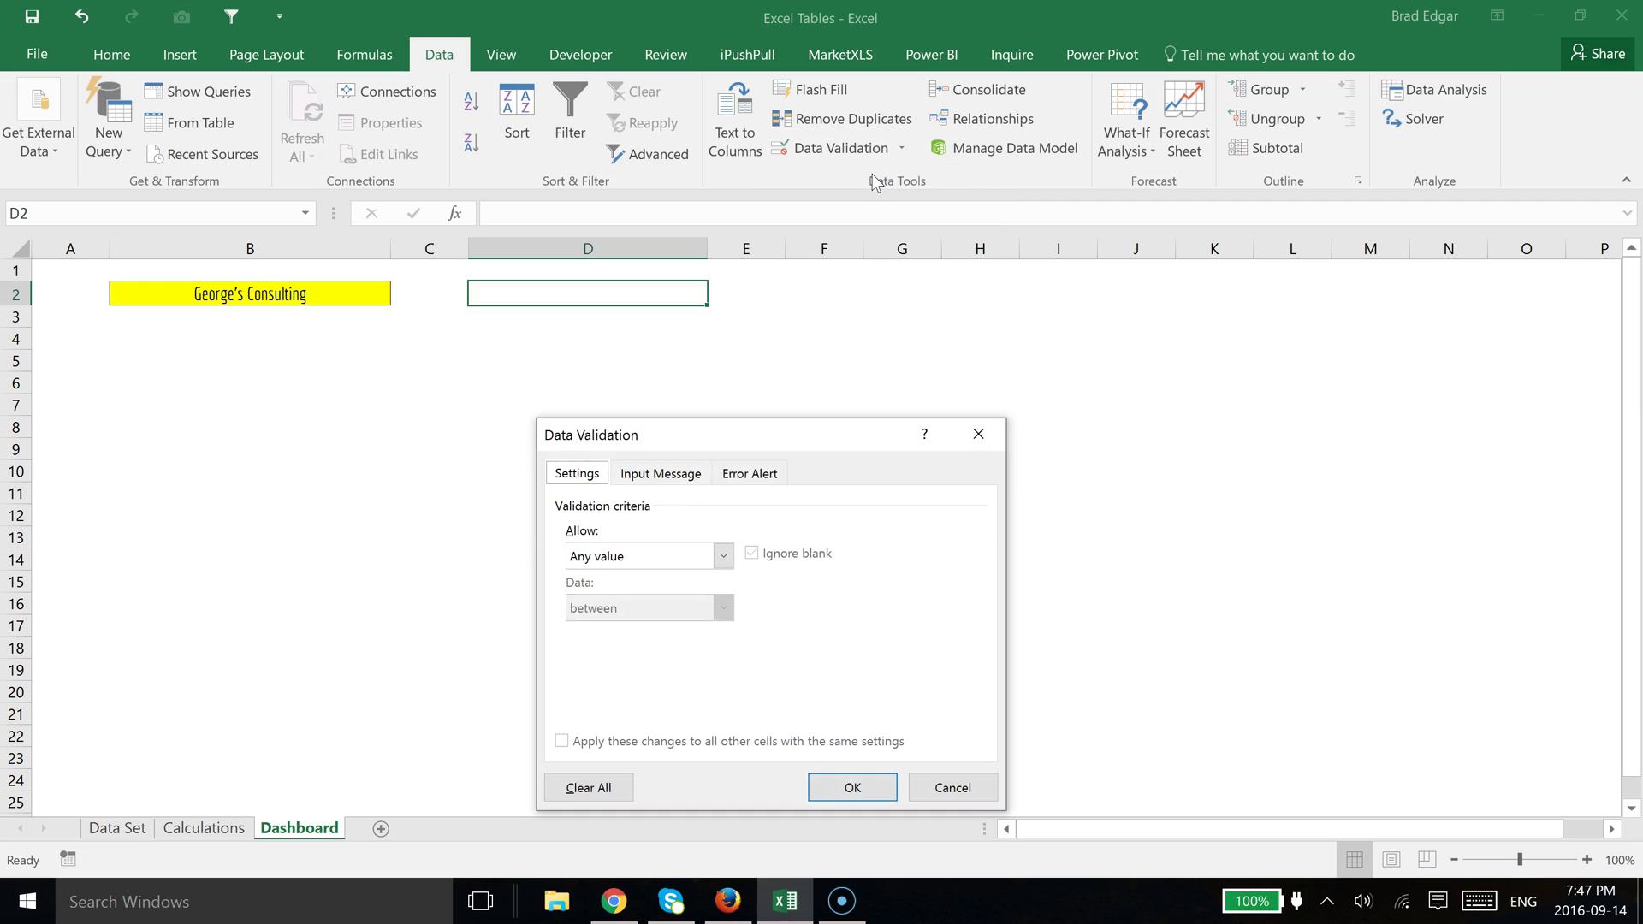
pyautogui.click(724, 557)
pyautogui.click(637, 627)
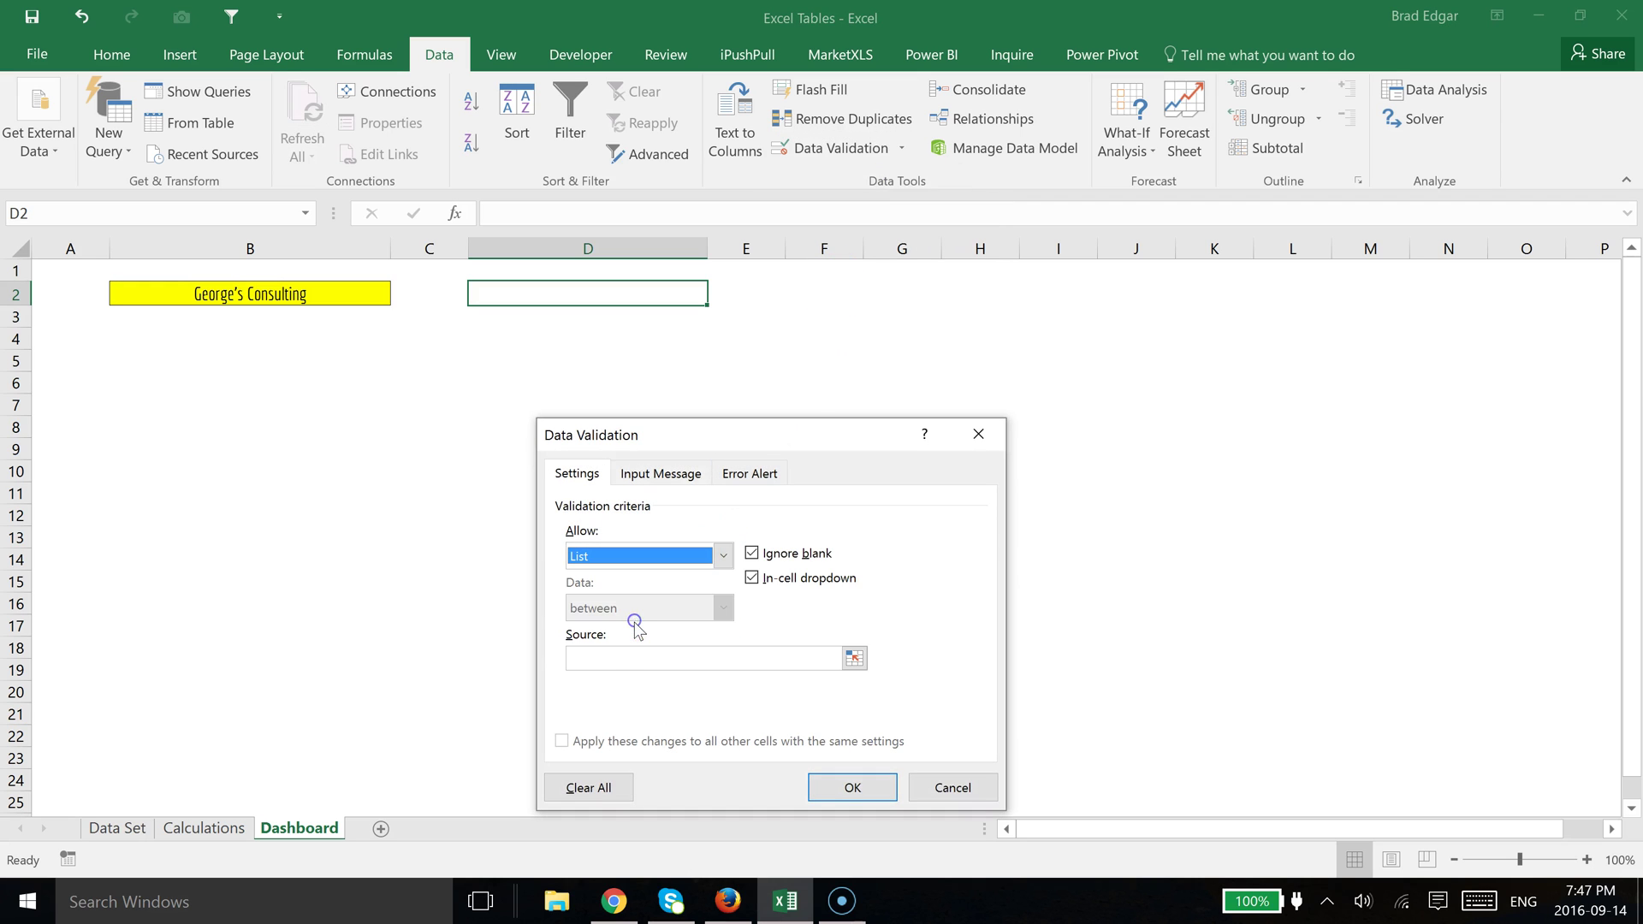
pyautogui.click(603, 656)
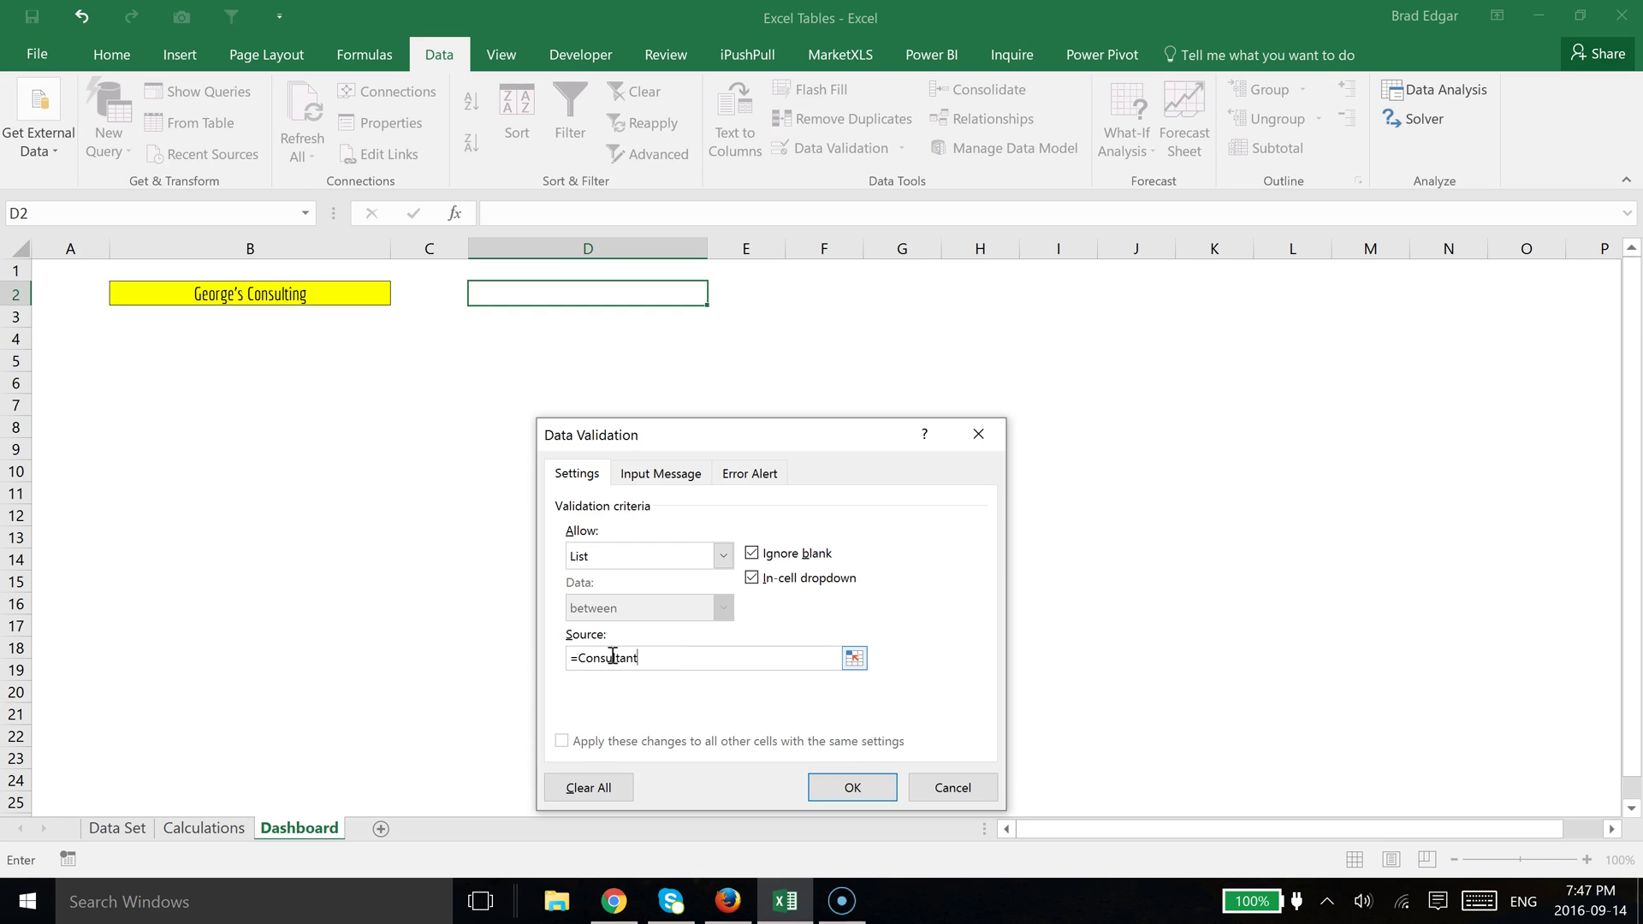
pyautogui.write('=ConsultantName')
pyautogui.click(867, 789)
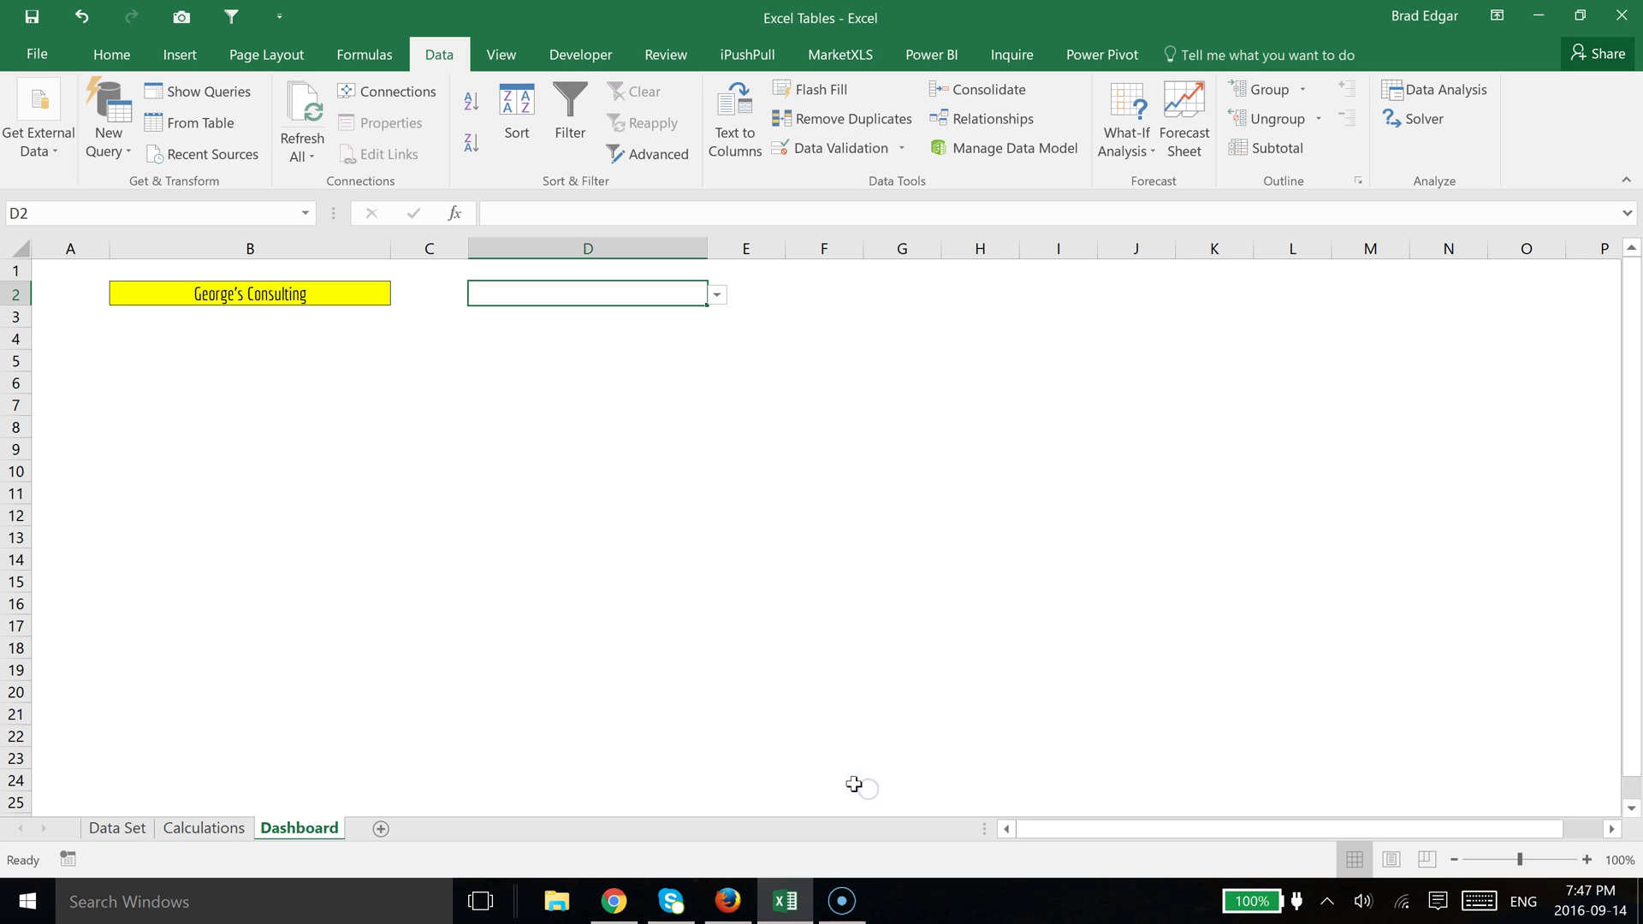
# Step: Fill D2 yellow and make column D slightly wider
pyautogui.click(660, 342)
pyautogui.click(549, 286)
pyautogui.click(115, 58)
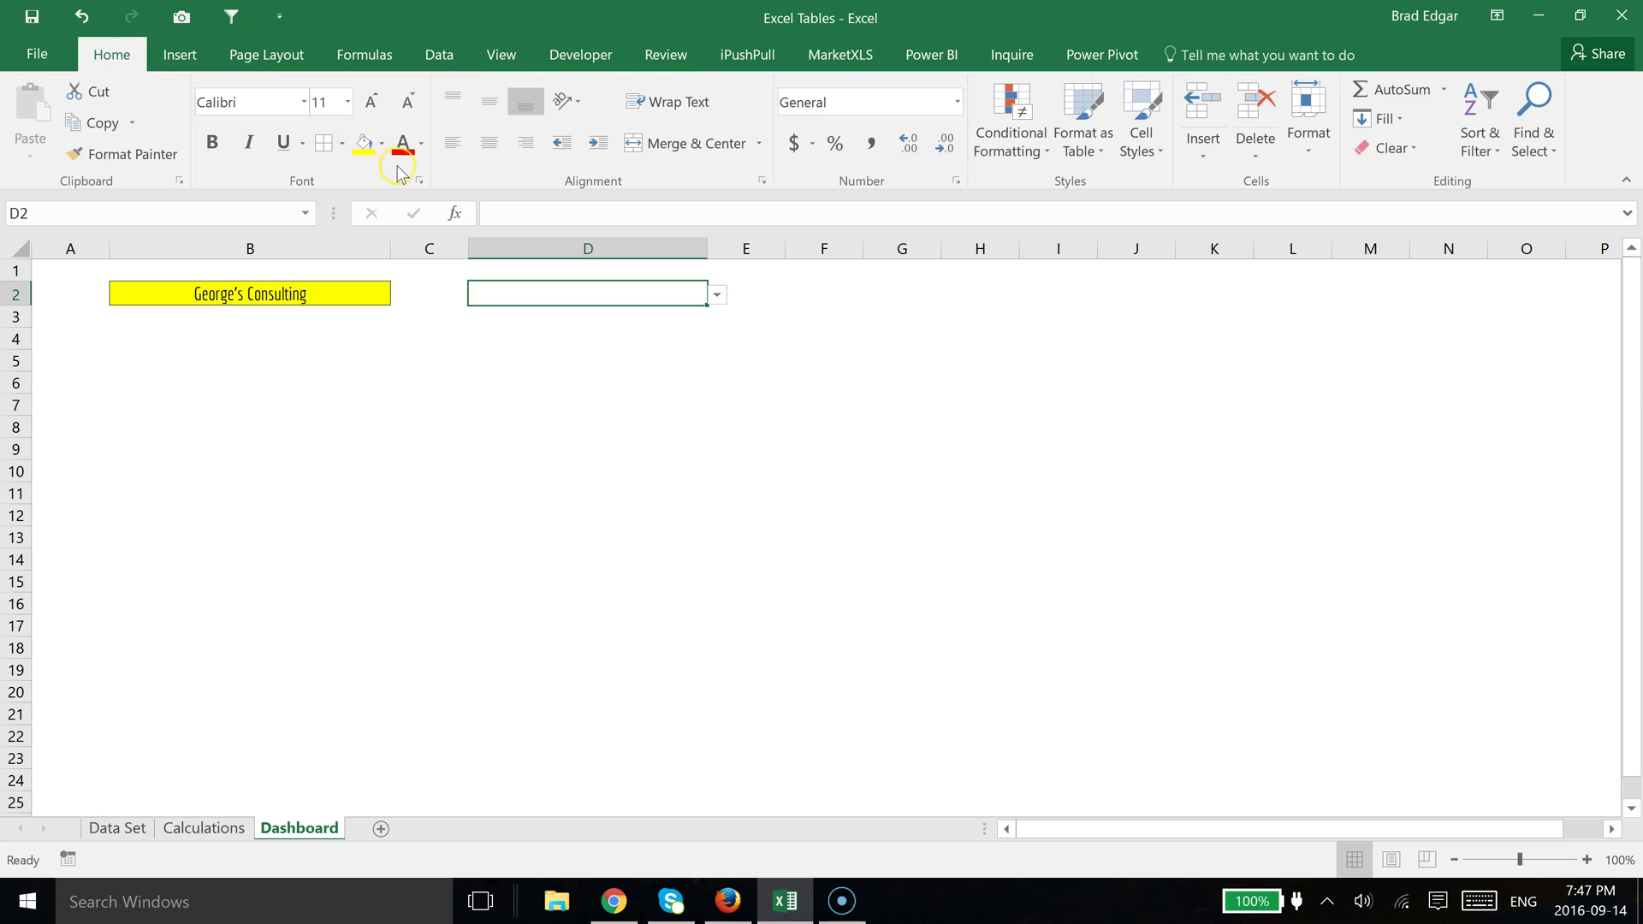
pyautogui.click(364, 143)
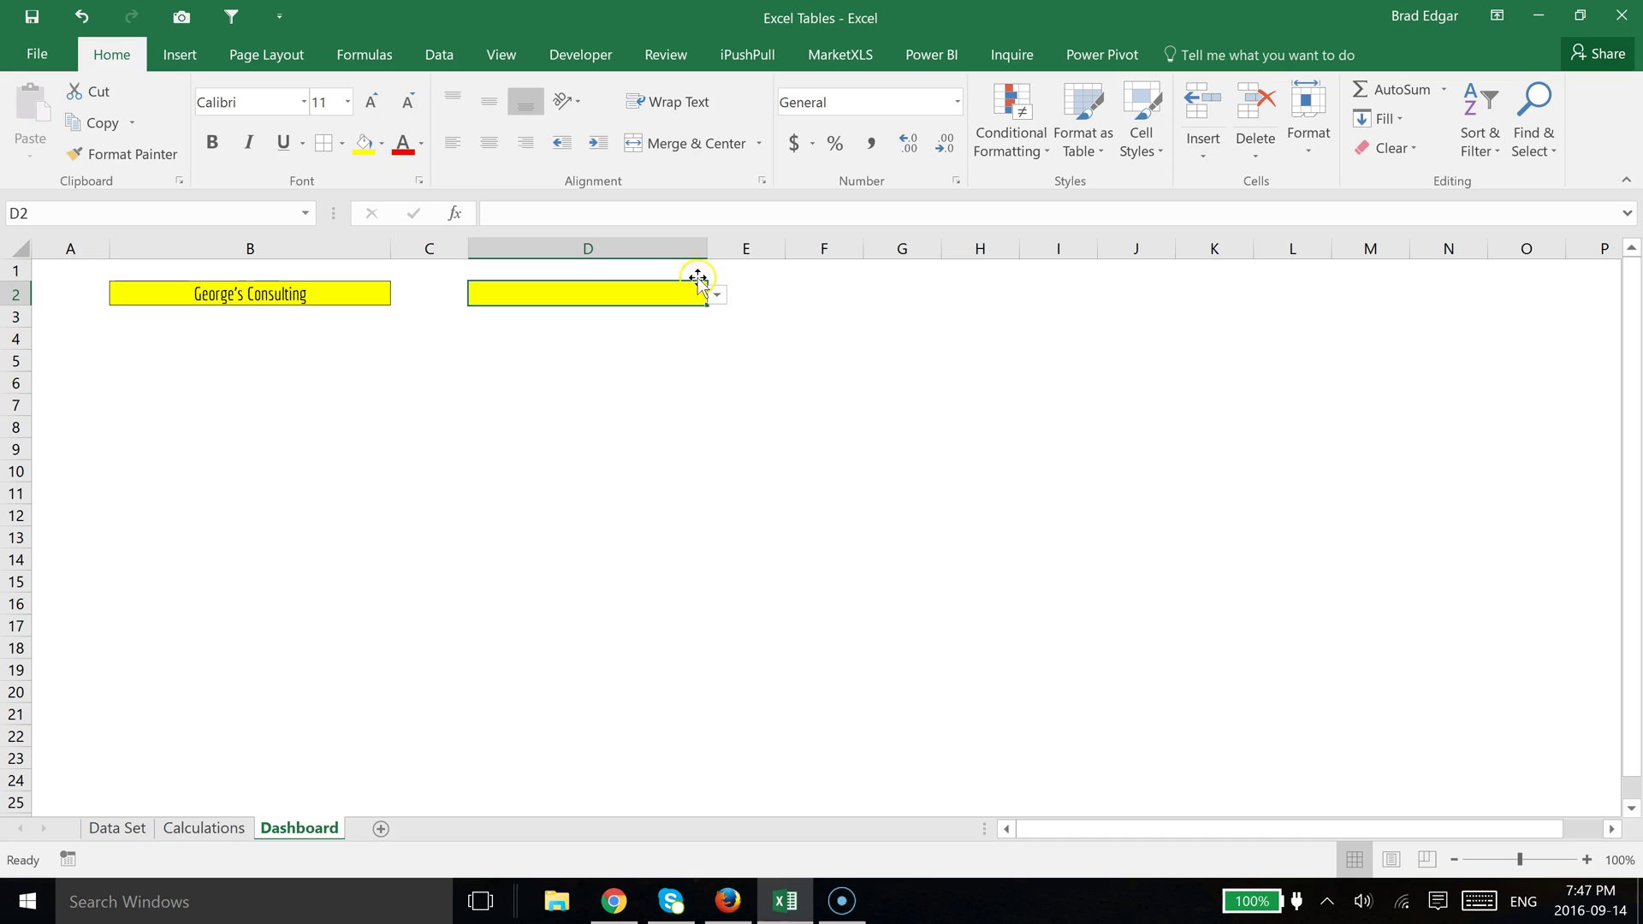
pyautogui.moveTo(707, 248); pyautogui.dragTo(709, 248)
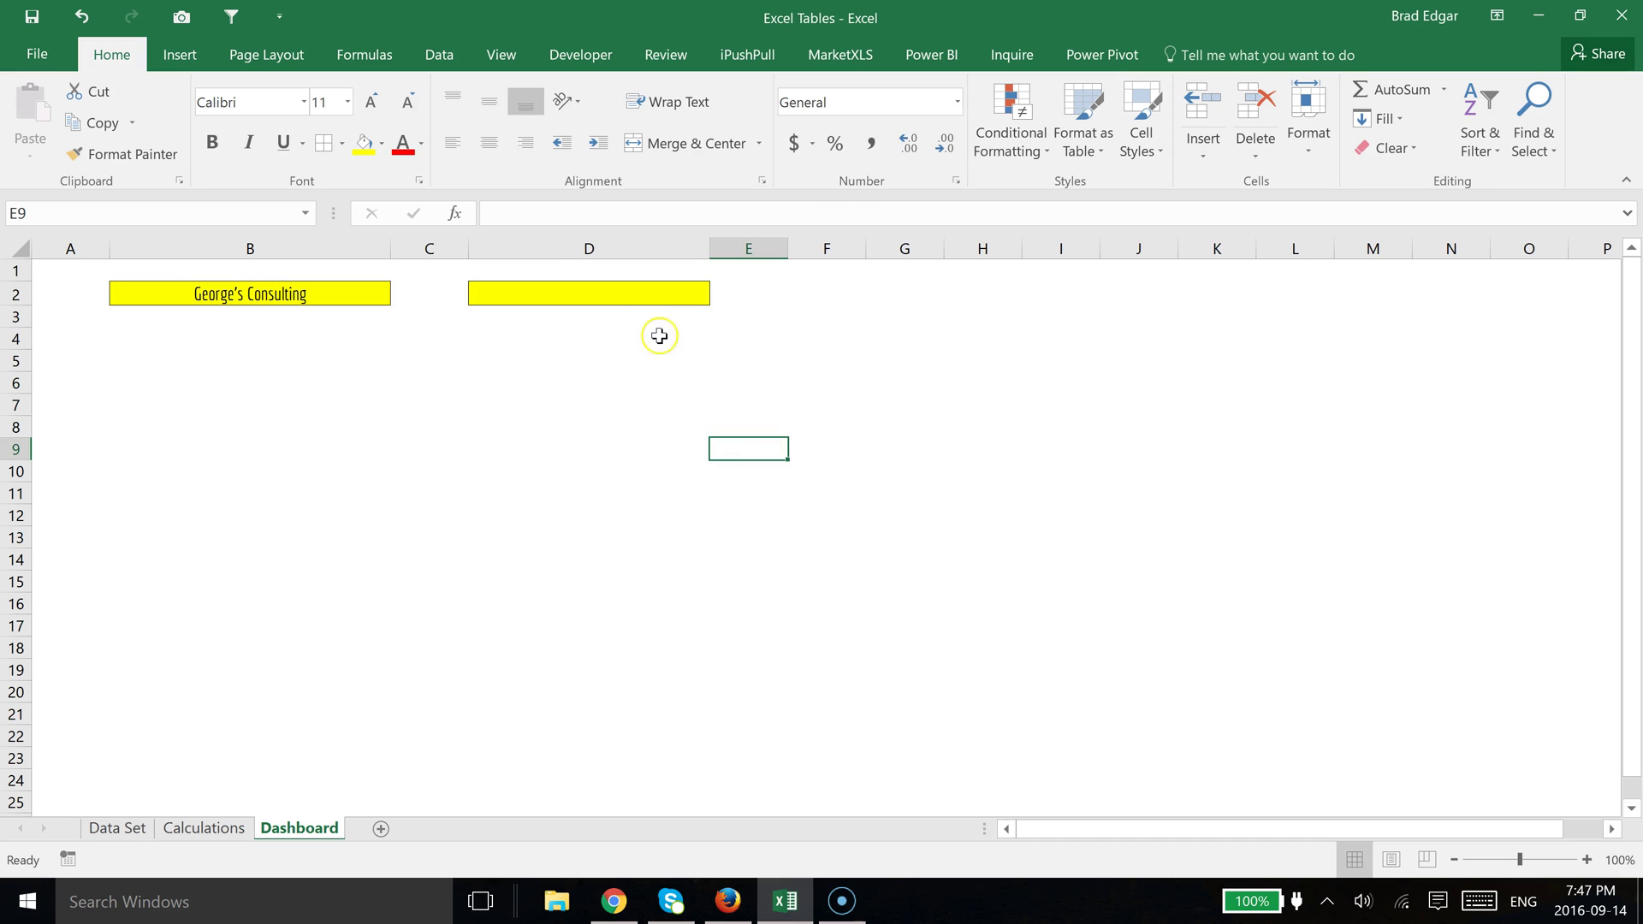
# Step: Pick Addario Law Group in D2's dropdown and confirm the list ends at George's Consulting
pyautogui.click(719, 292)
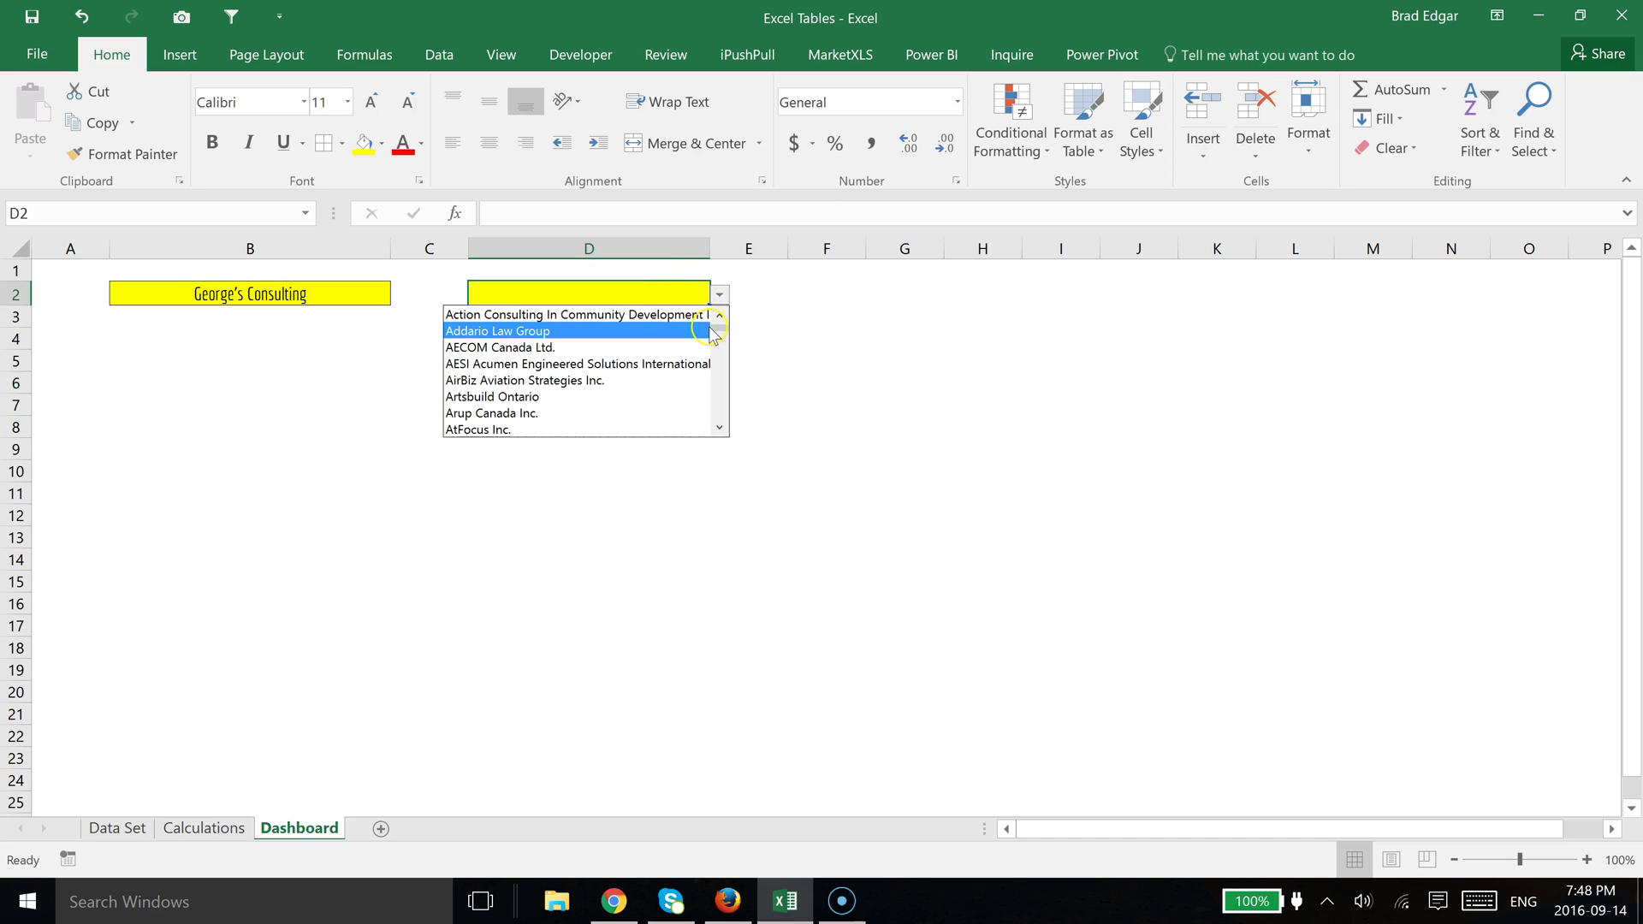
pyautogui.click(707, 331)
pyautogui.click(720, 294)
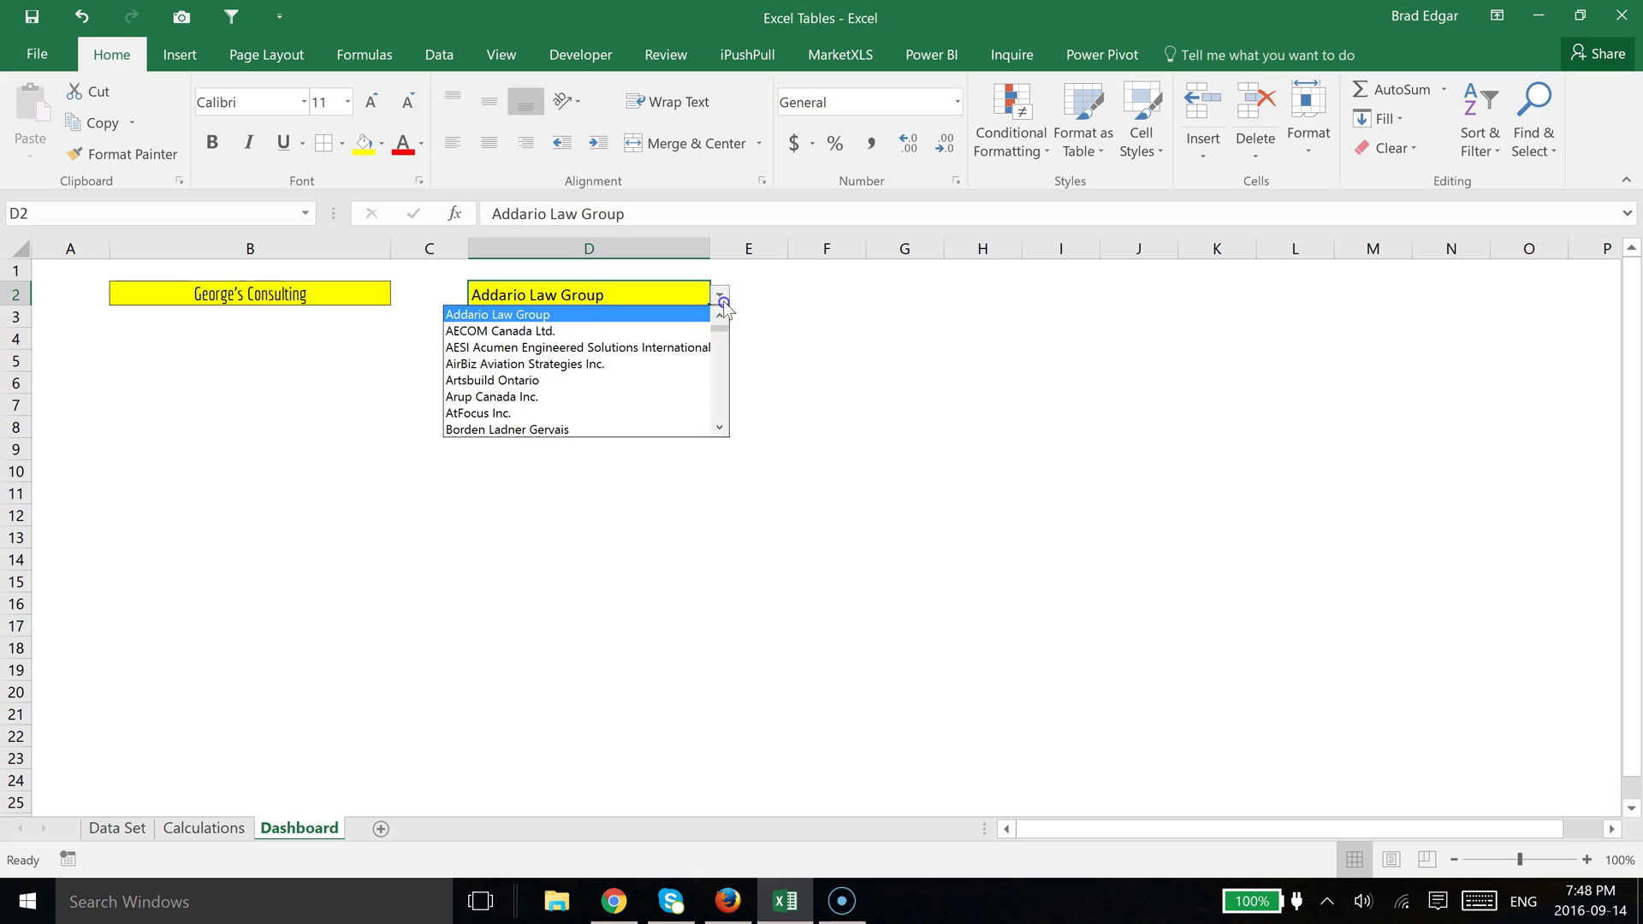
pyautogui.click(718, 315)
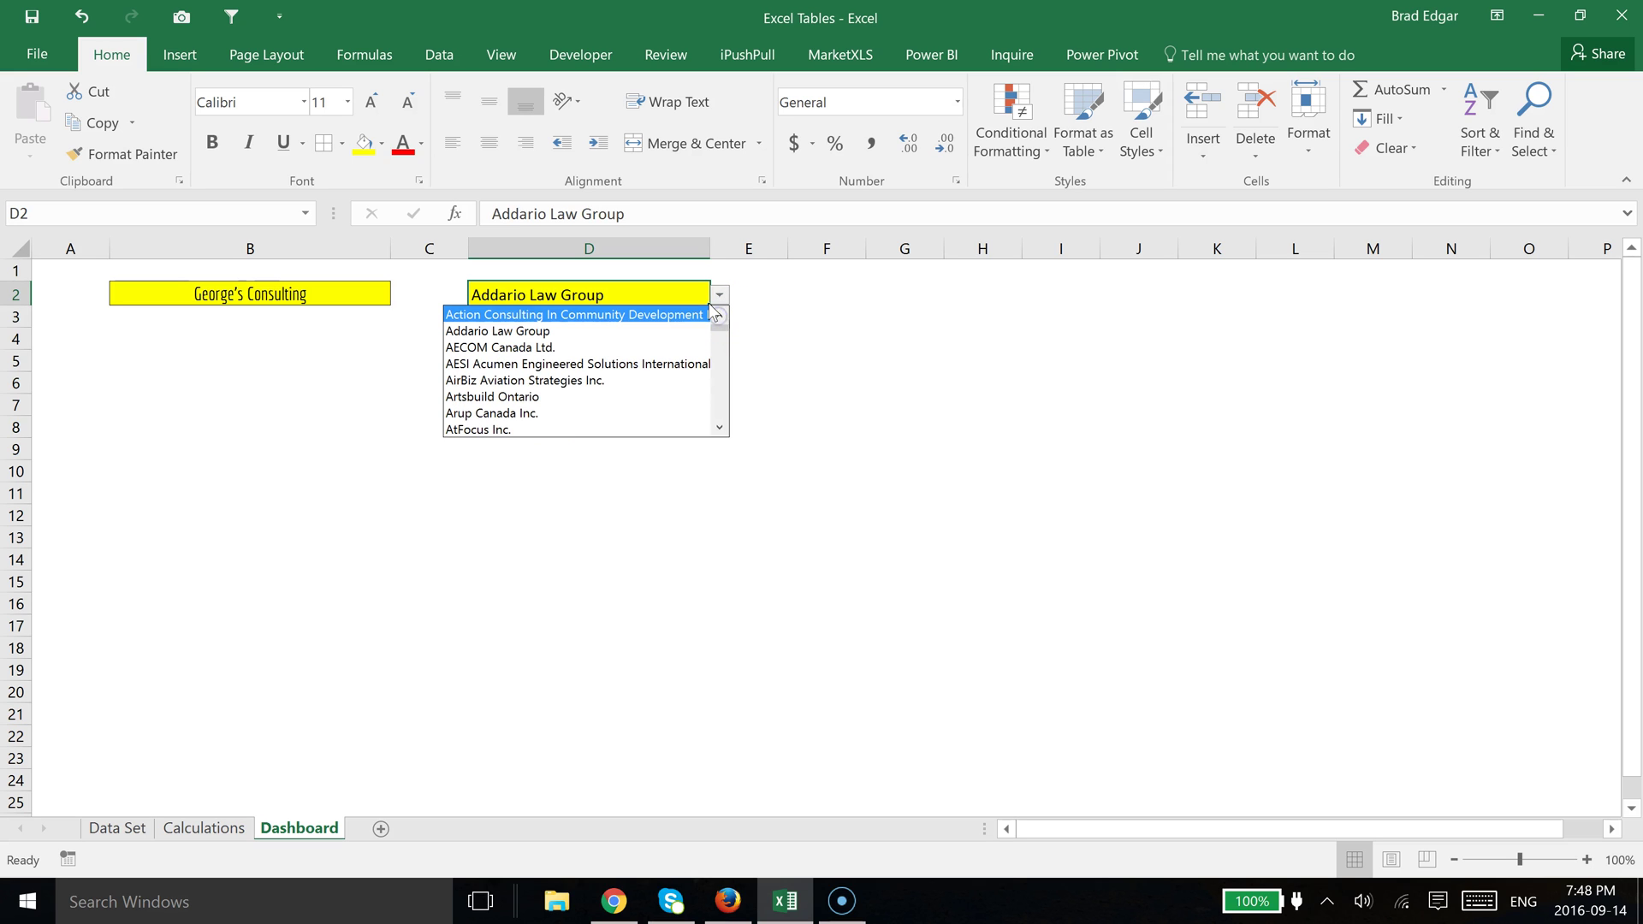
pyautogui.click(717, 326)
pyautogui.moveTo(733, 330); pyautogui.dragTo(715, 445)
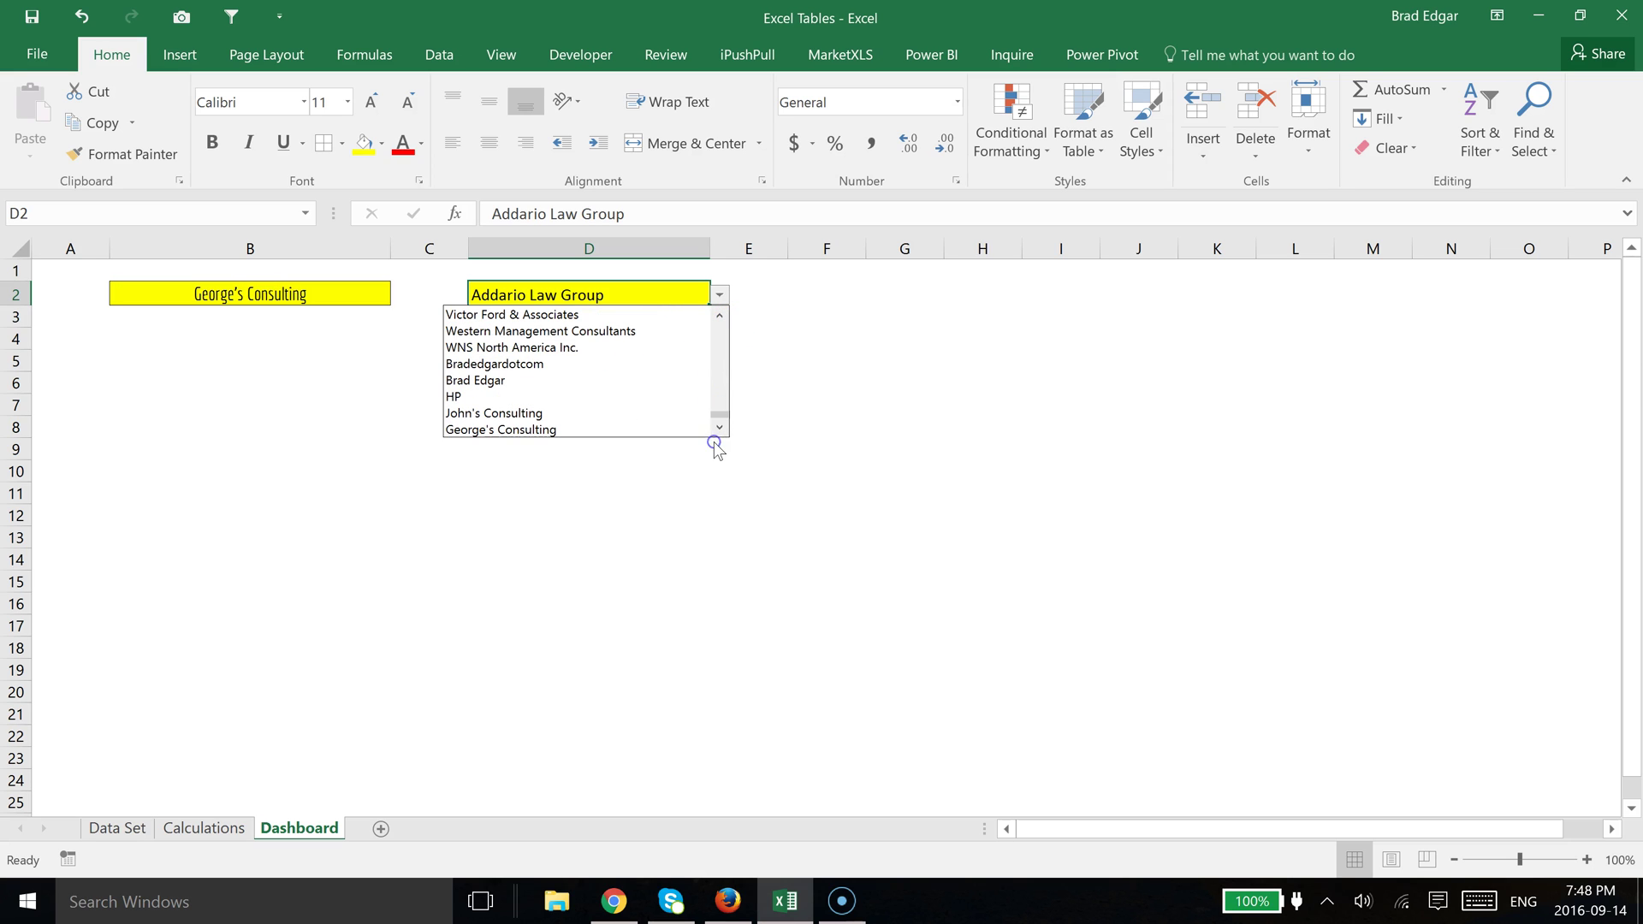
pyautogui.click(205, 827)
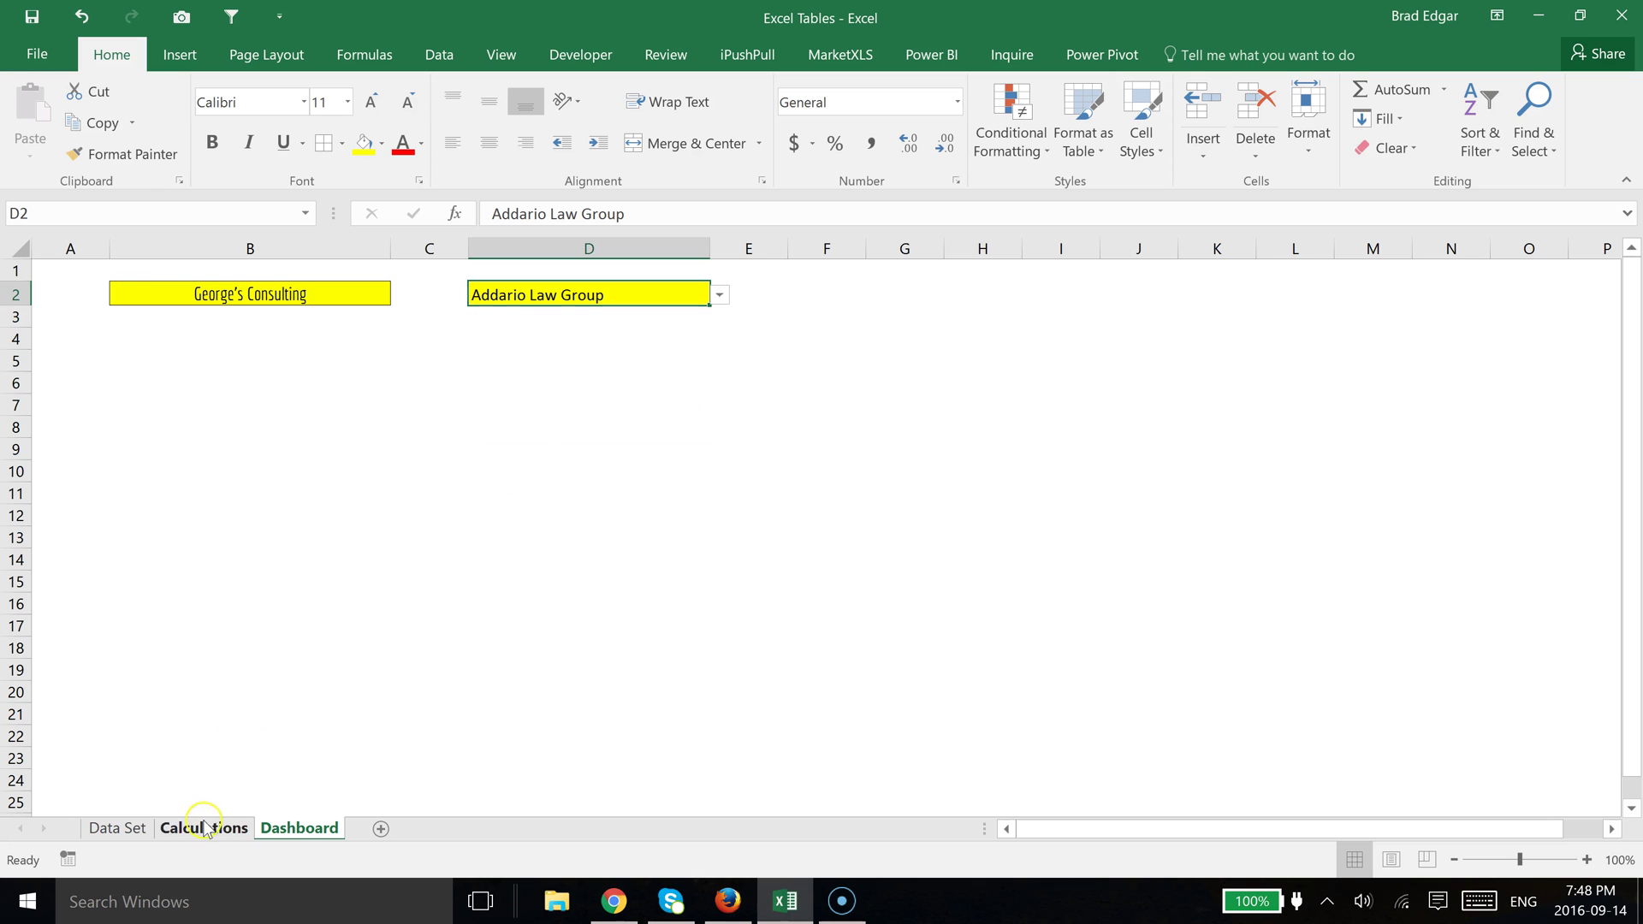
# Step: Append Brad's Consulting in E108 below George's Consulting, then go back to the Dashboard sheet
pyautogui.scroll(-3, 848, 659)
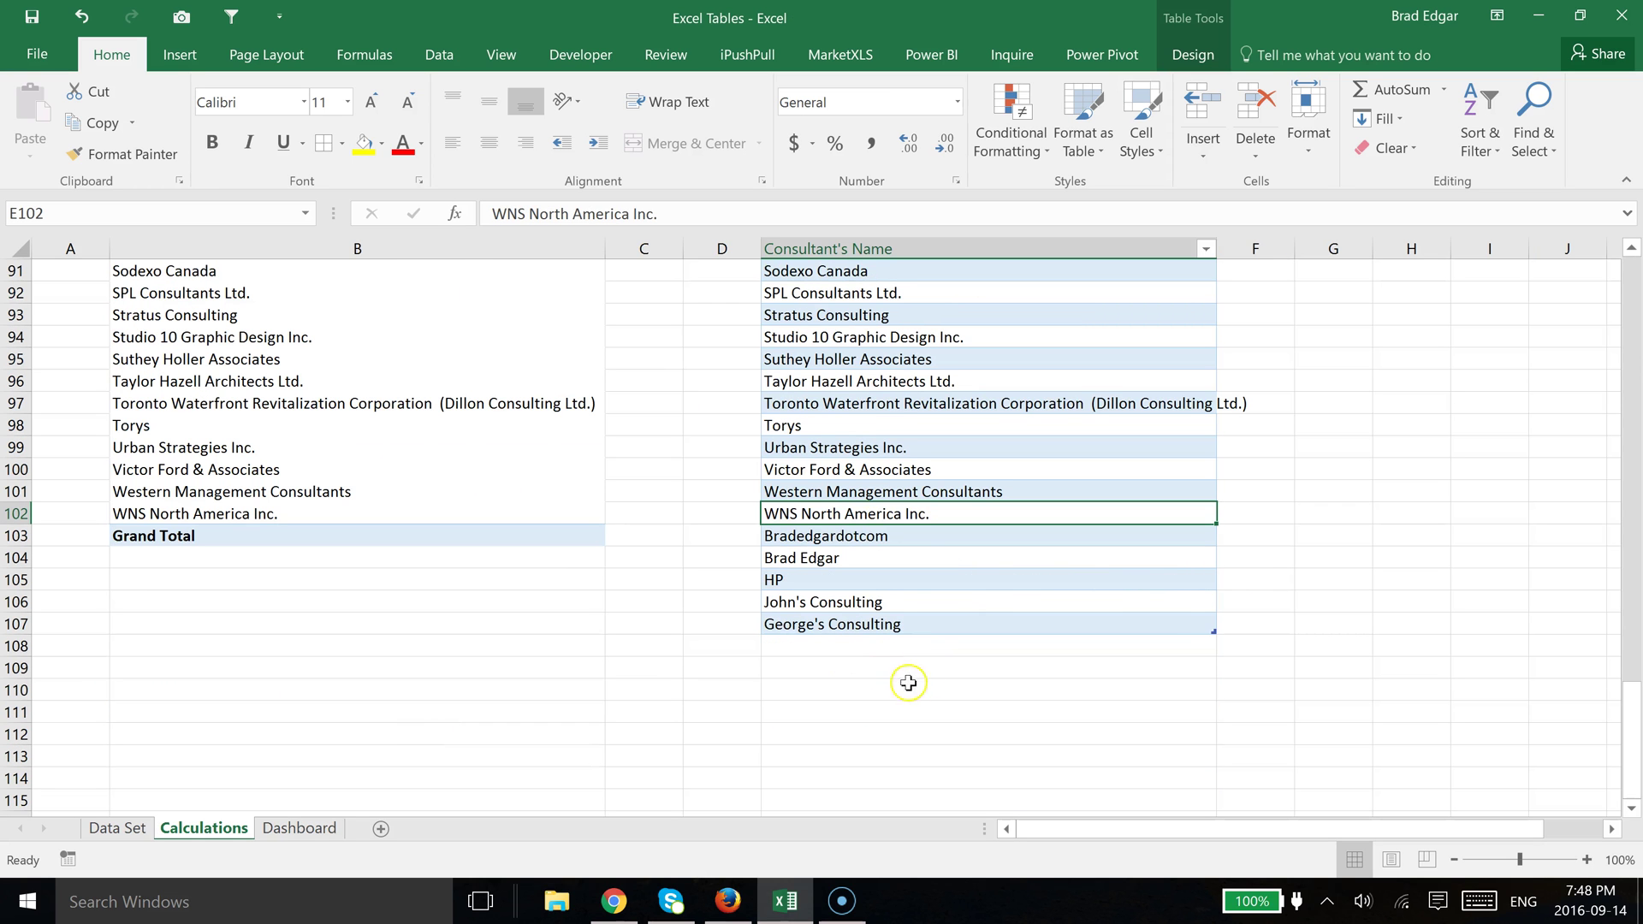
pyautogui.click(968, 620)
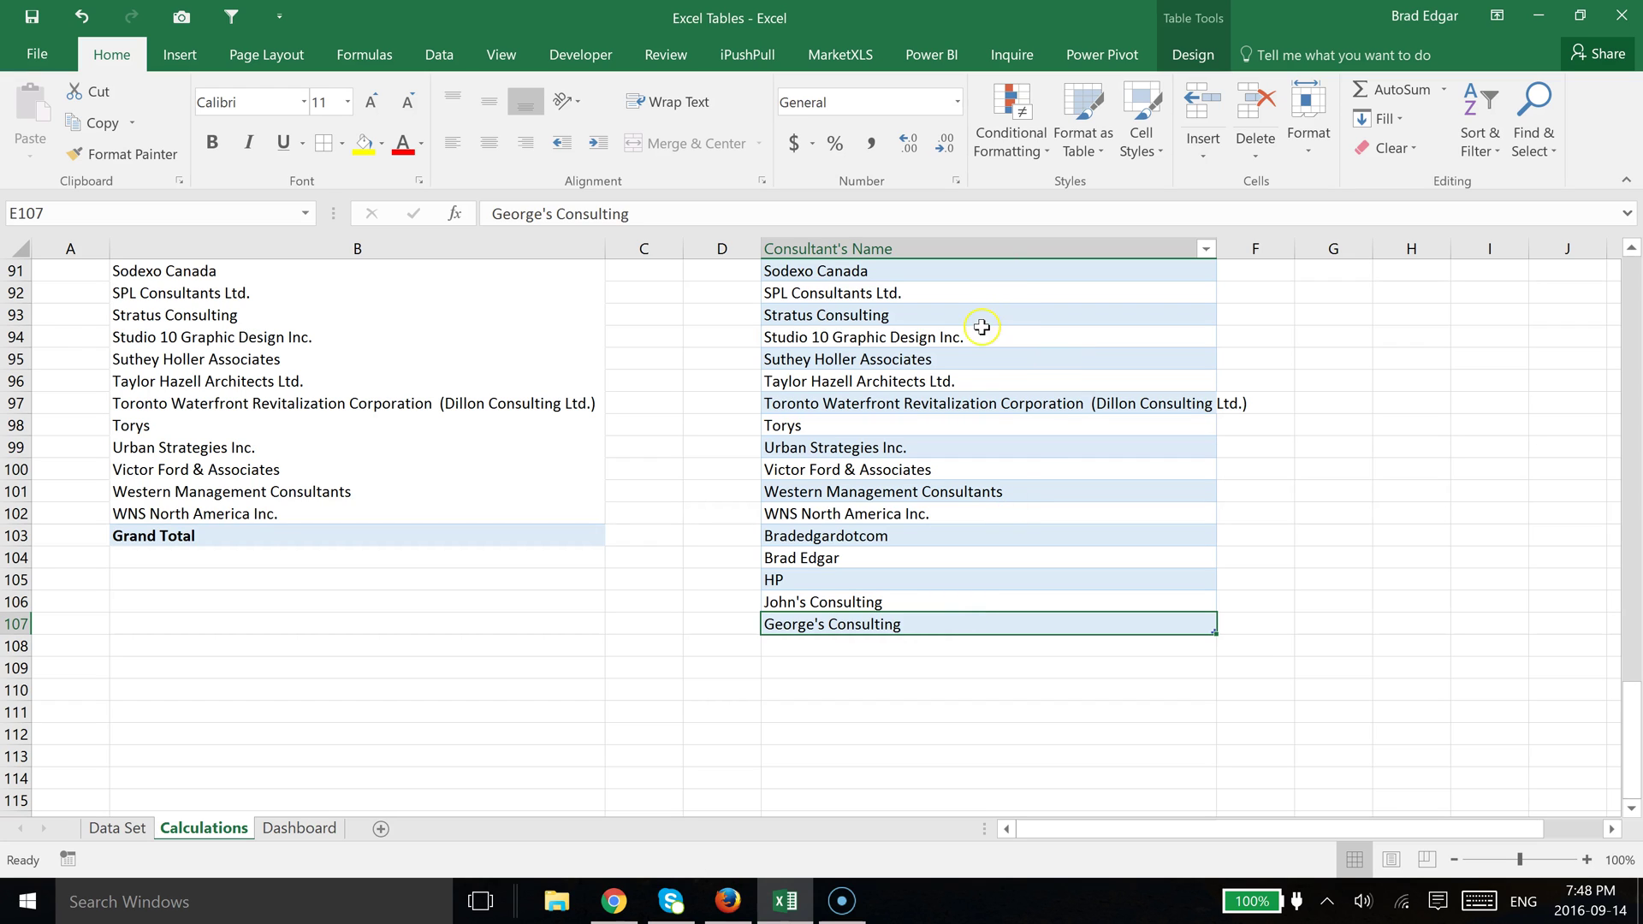
pyautogui.press('Down')
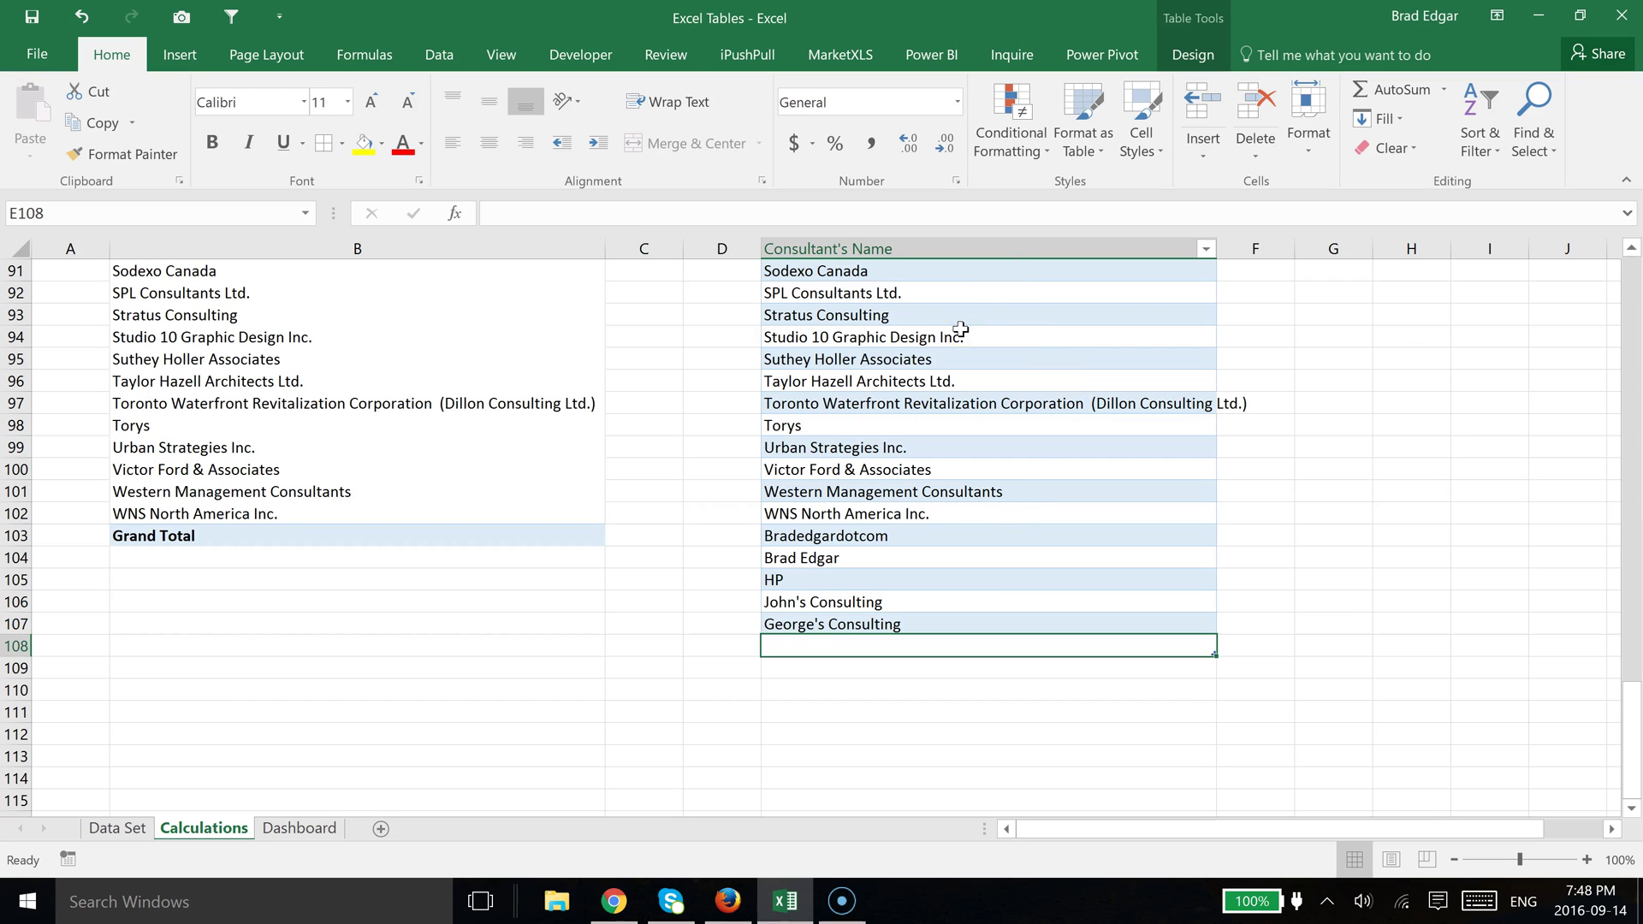
pyautogui.write("Brad'")
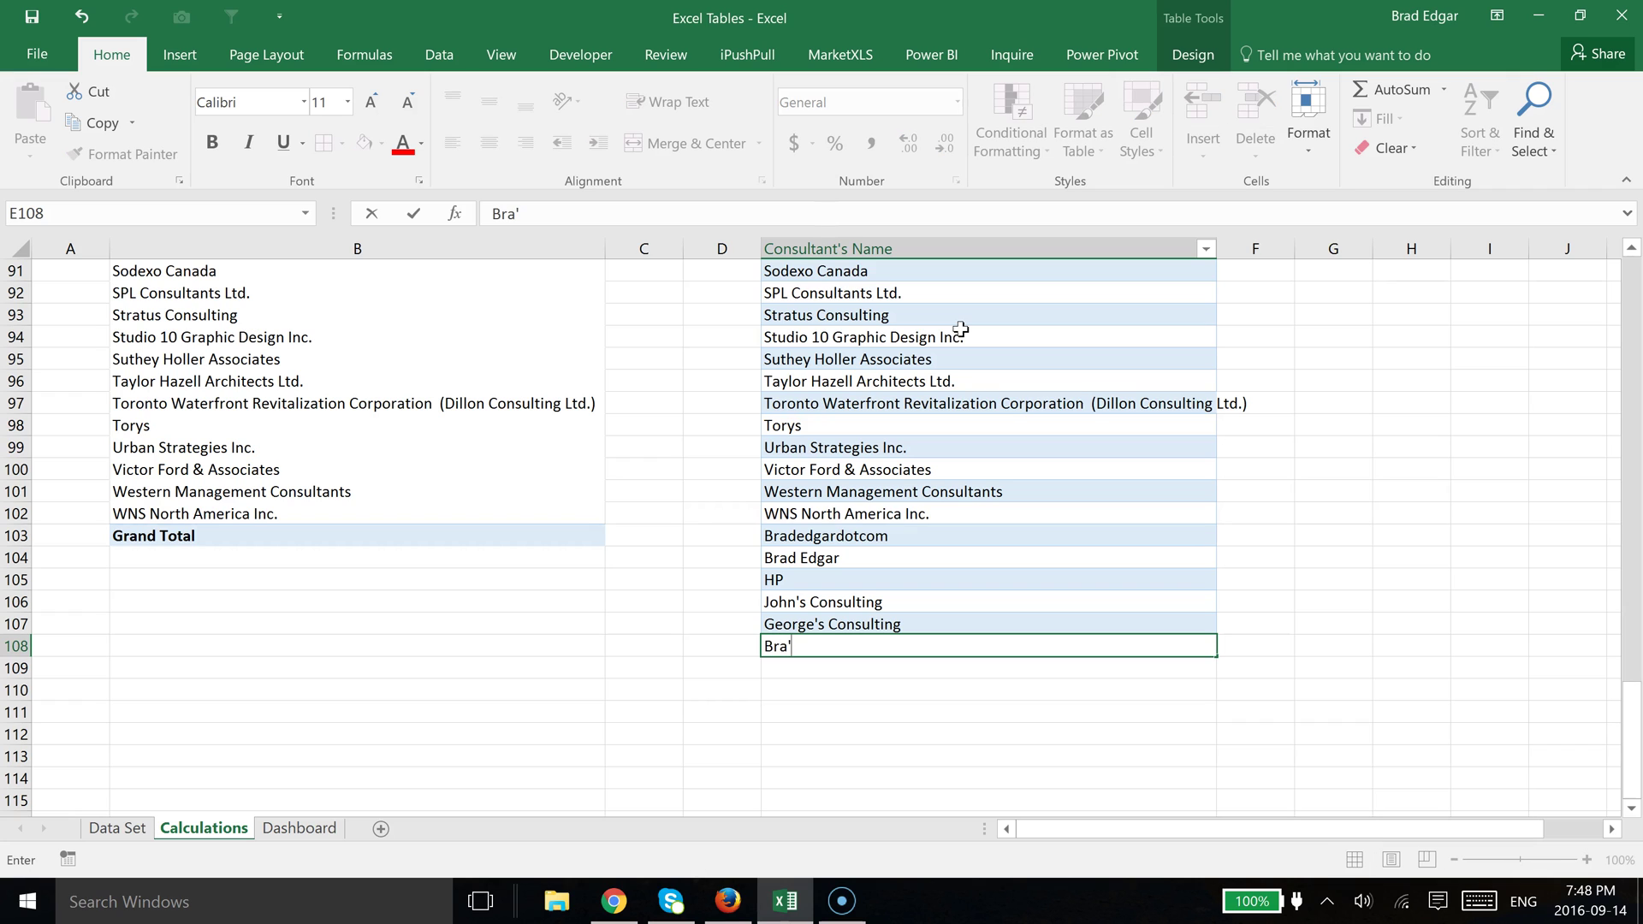
pyautogui.write('s Consulting')
pyautogui.press('Return')
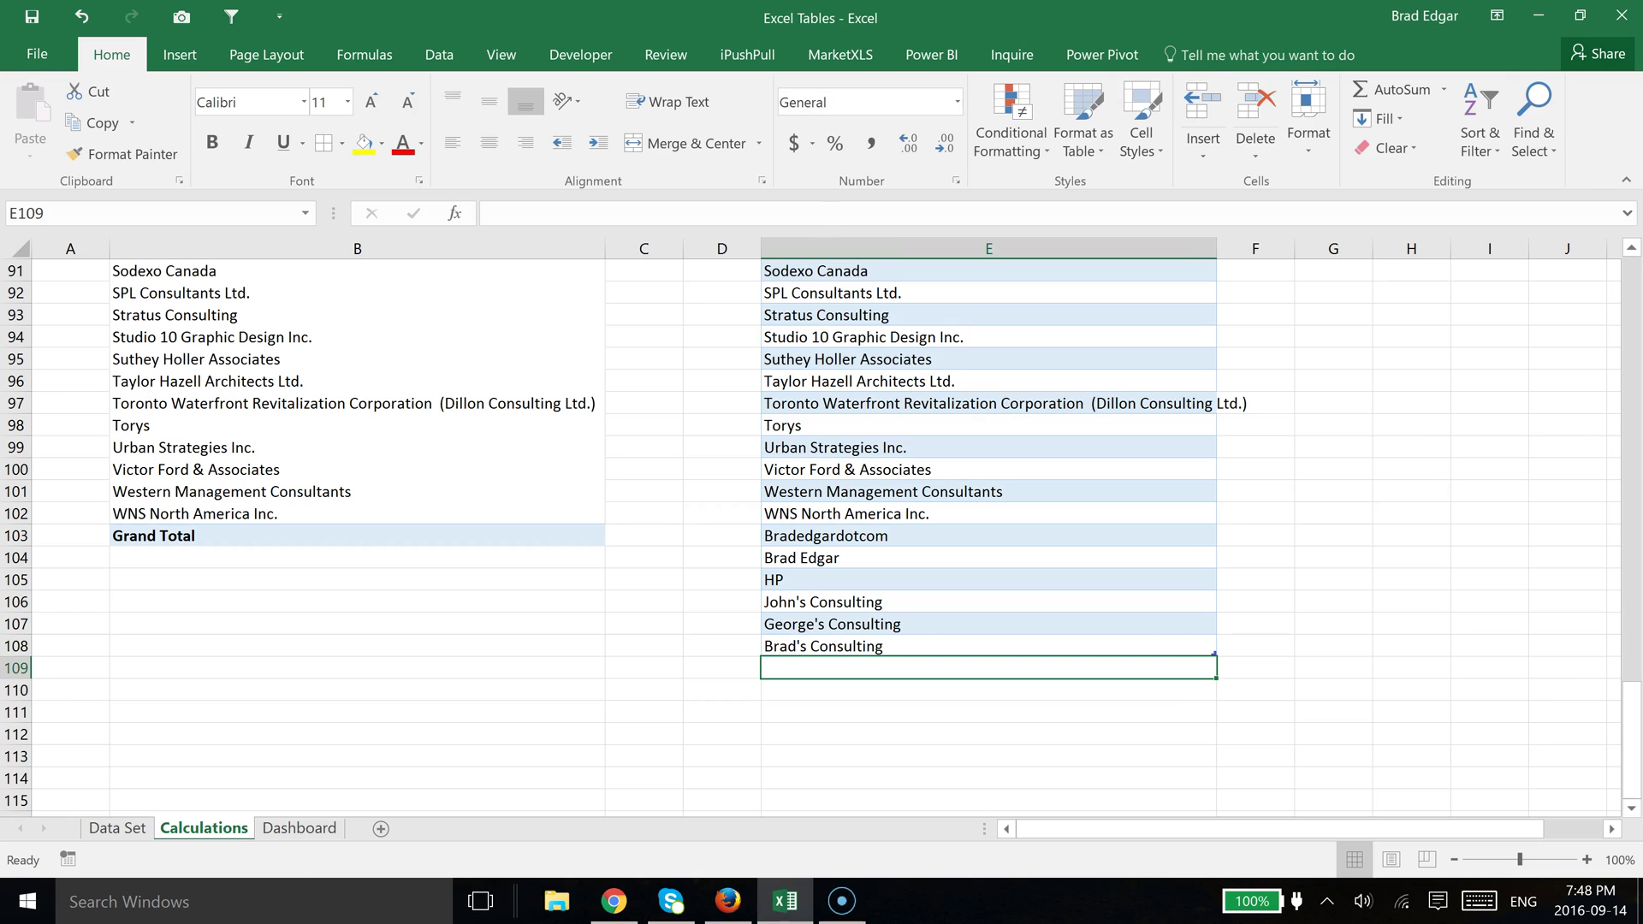
pyautogui.click(315, 829)
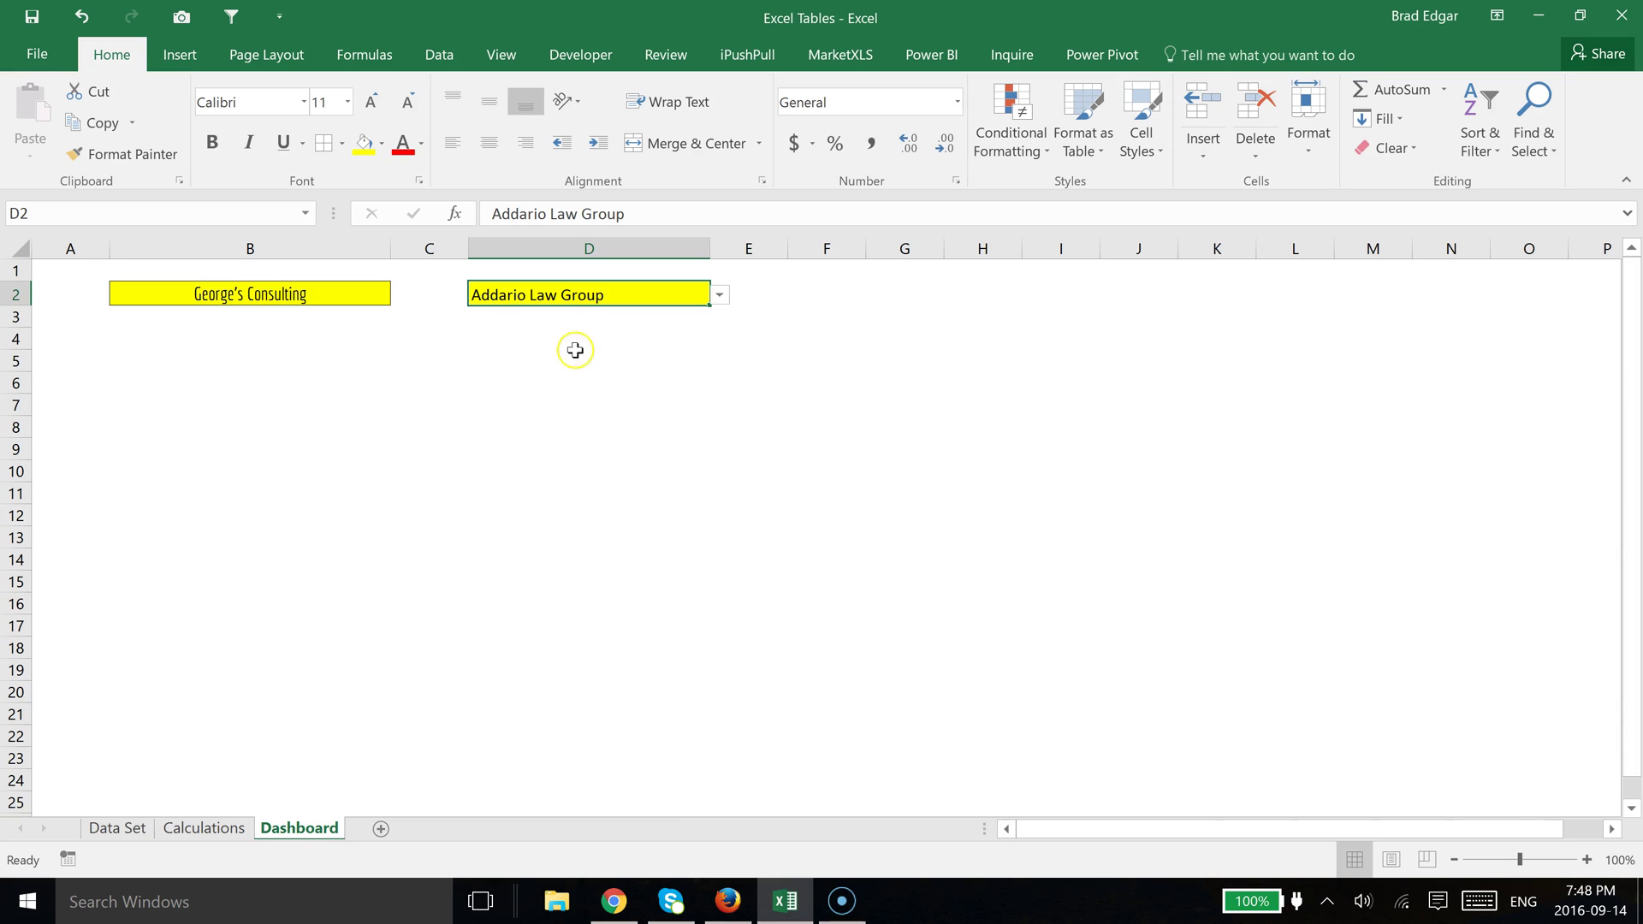
# Step: Pick Brad's Consulting, now at the bottom of D2's dropdown list, as D2's value
pyautogui.click(720, 296)
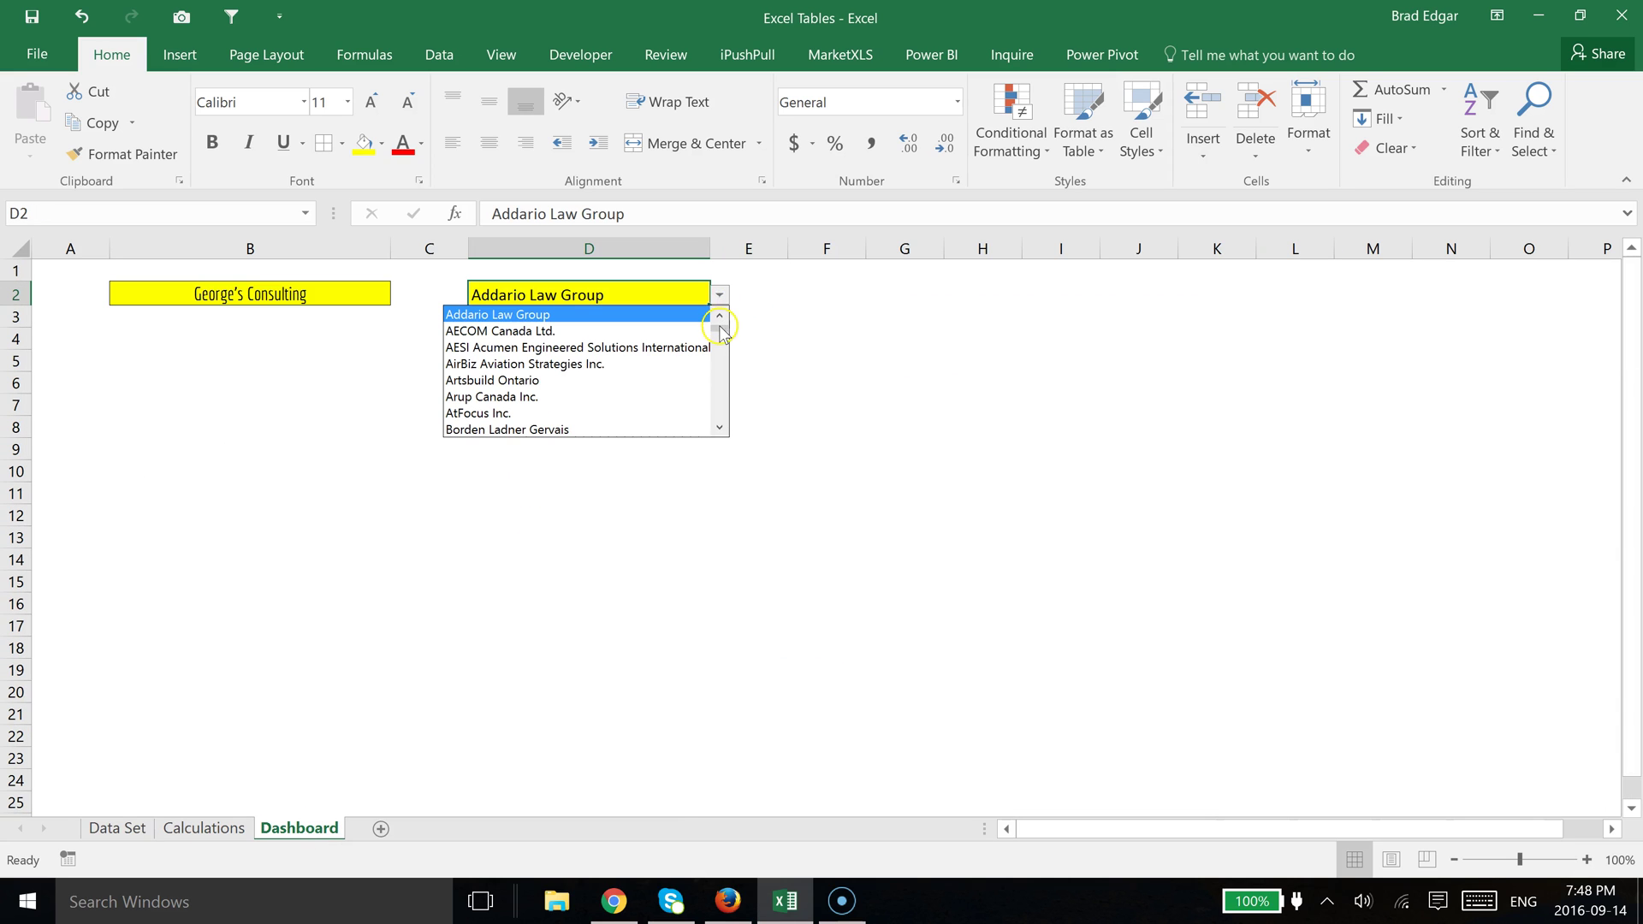
pyautogui.moveTo(720, 327); pyautogui.dragTo(716, 429)
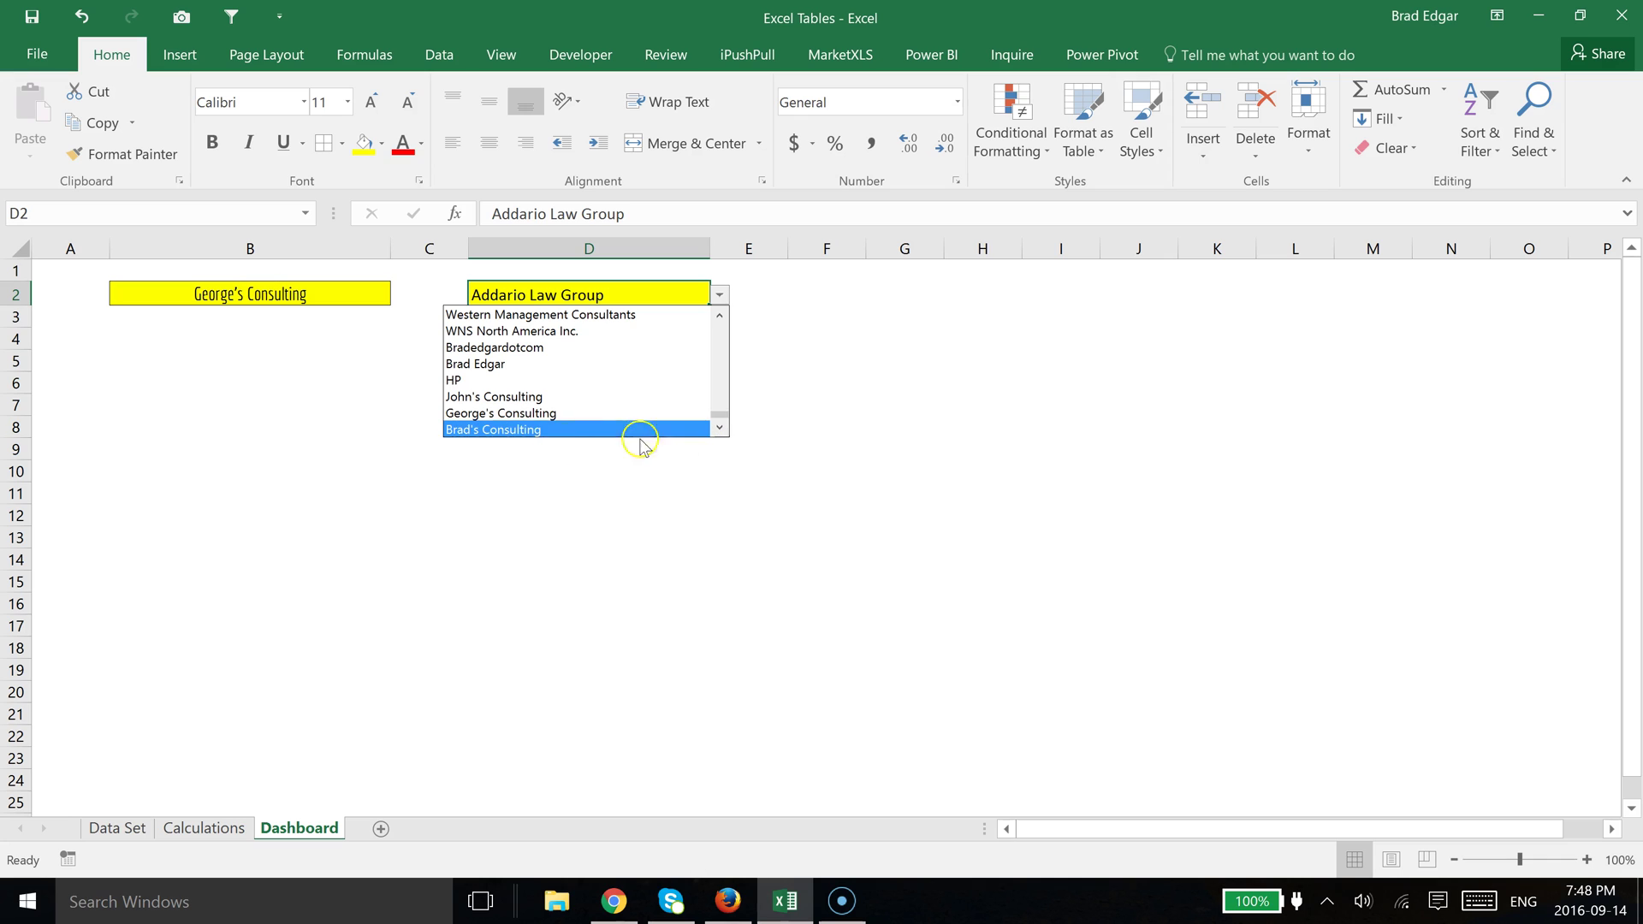
pyautogui.click(531, 429)
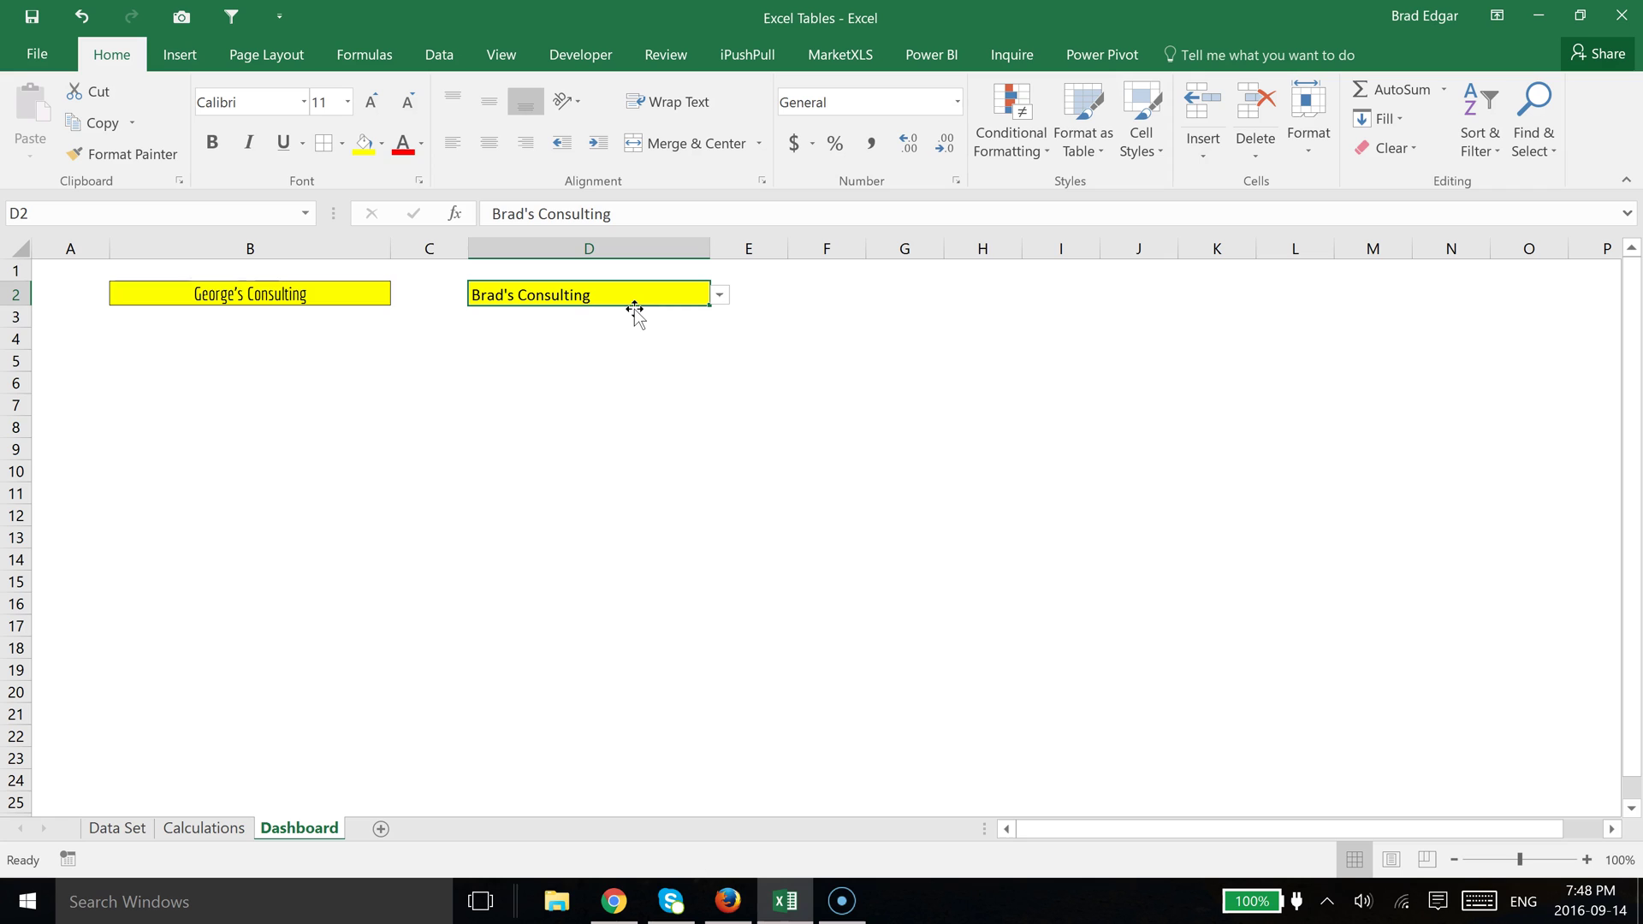
pyautogui.click(624, 295)
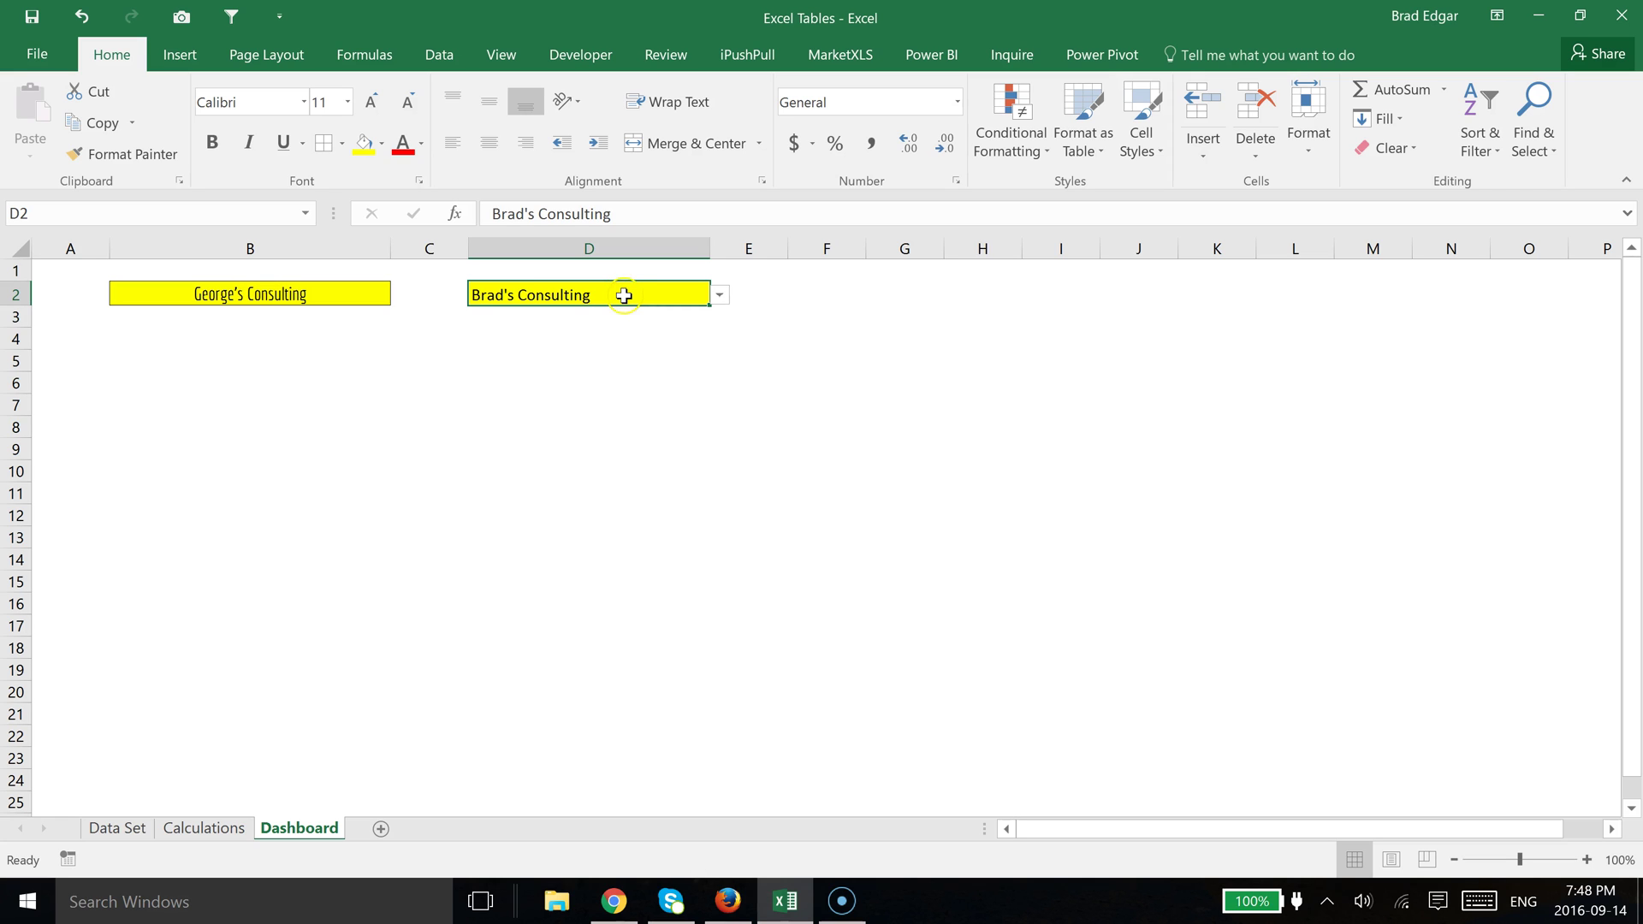